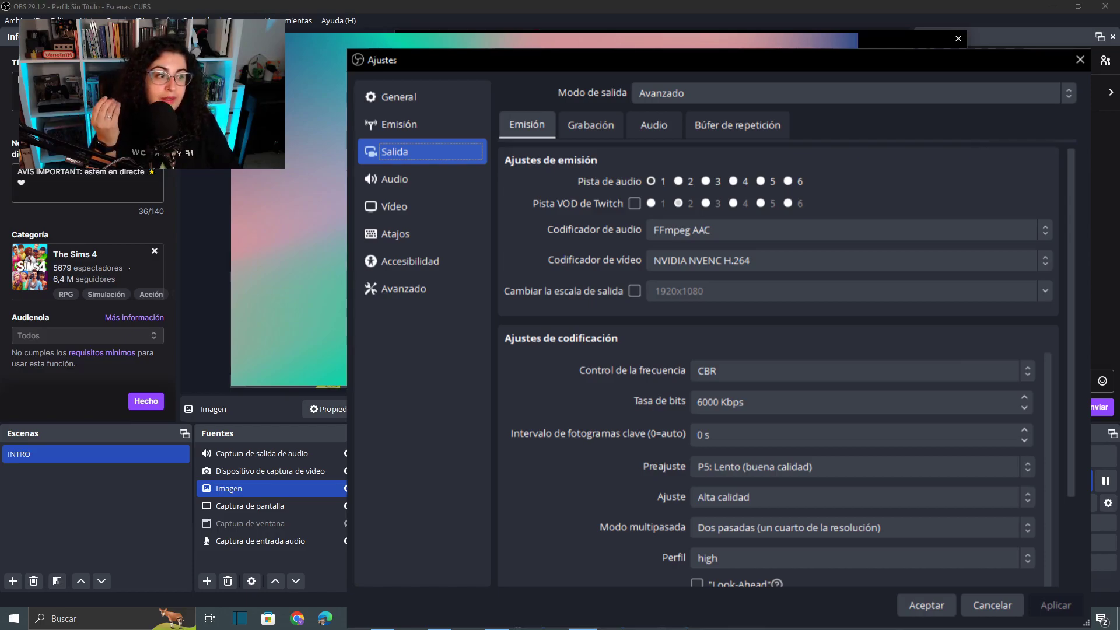
- Review the audio track, recording and streaming options in the output settings
{"action": "key", "text": "Escape"}
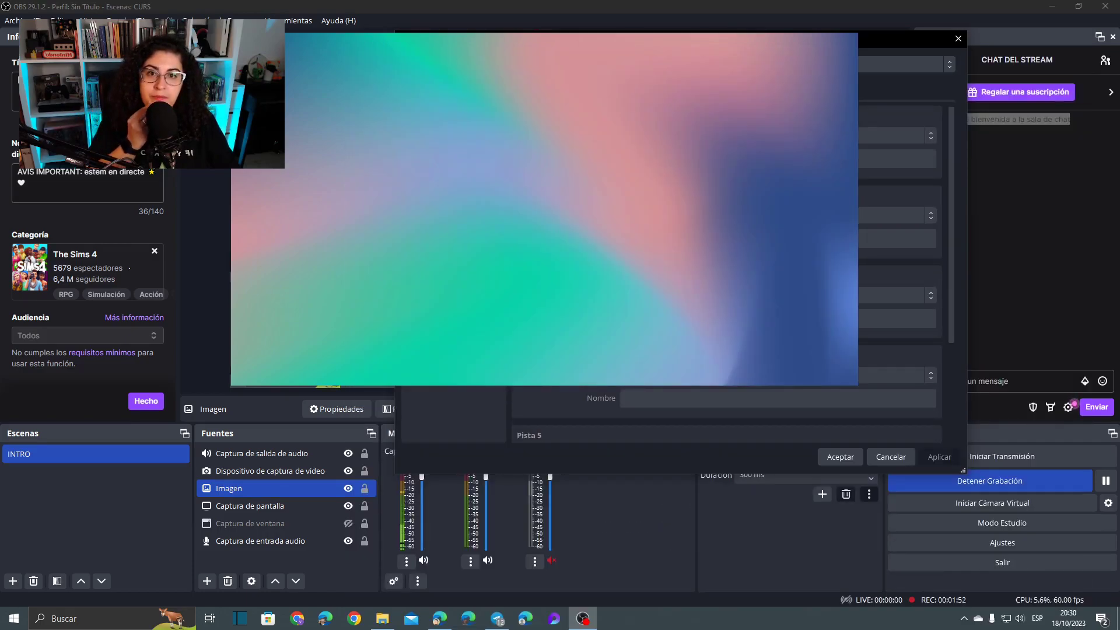
{"action": "left_click", "coordinate": [594, 88]}
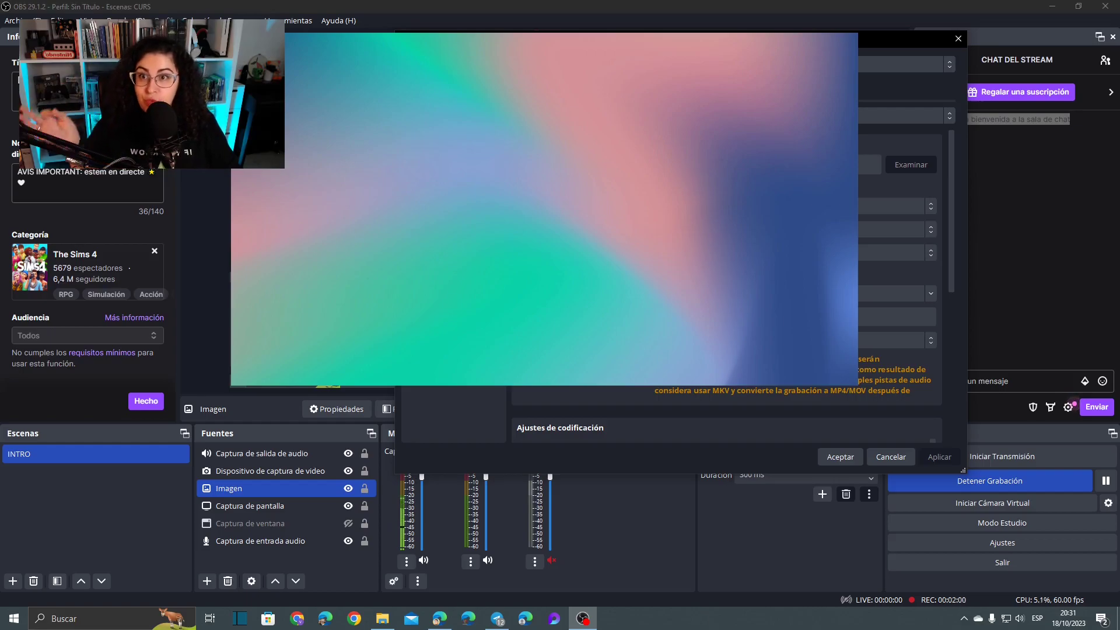
{"action": "scroll", "coordinate": [726, 414], "scroll_direction": "down", "scroll_amount": 3}
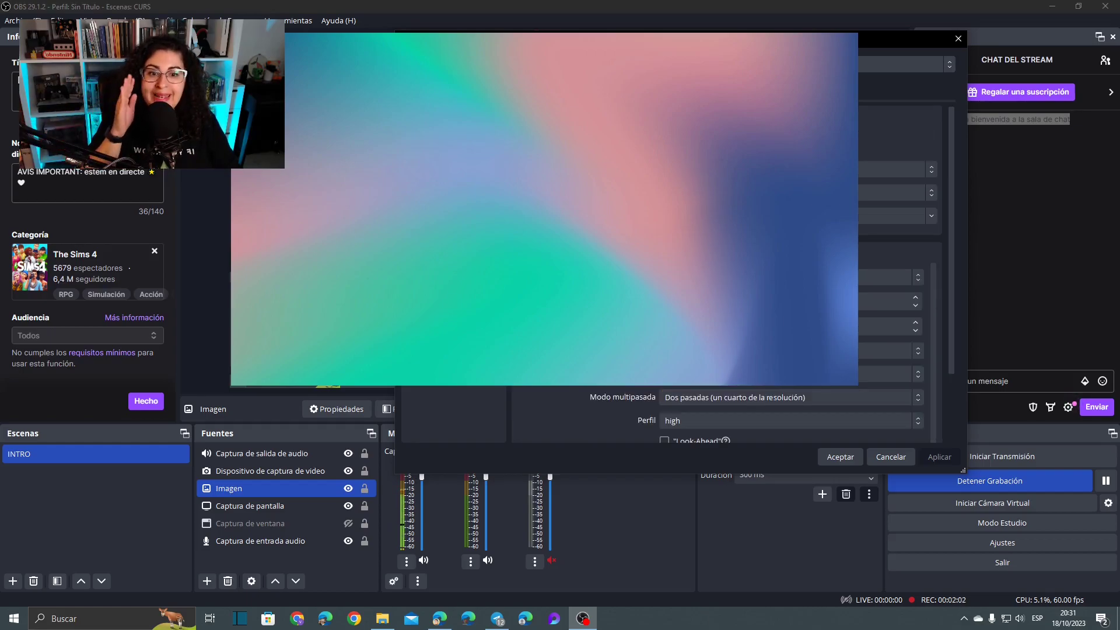
{"action": "scroll", "coordinate": [726, 414], "scroll_direction": "down", "scroll_amount": 1}
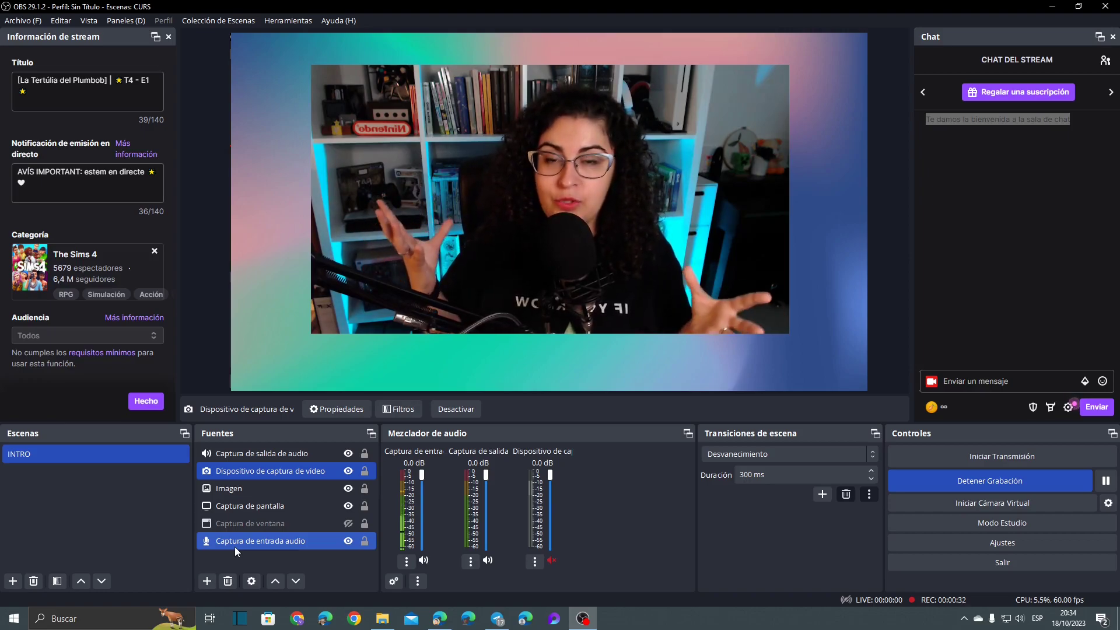
- Examine the Dispositivo de captura de video properties, from the device choice through resolution, FPS, video format and colour options
{"action": "left_click", "coordinate": [302, 505]}
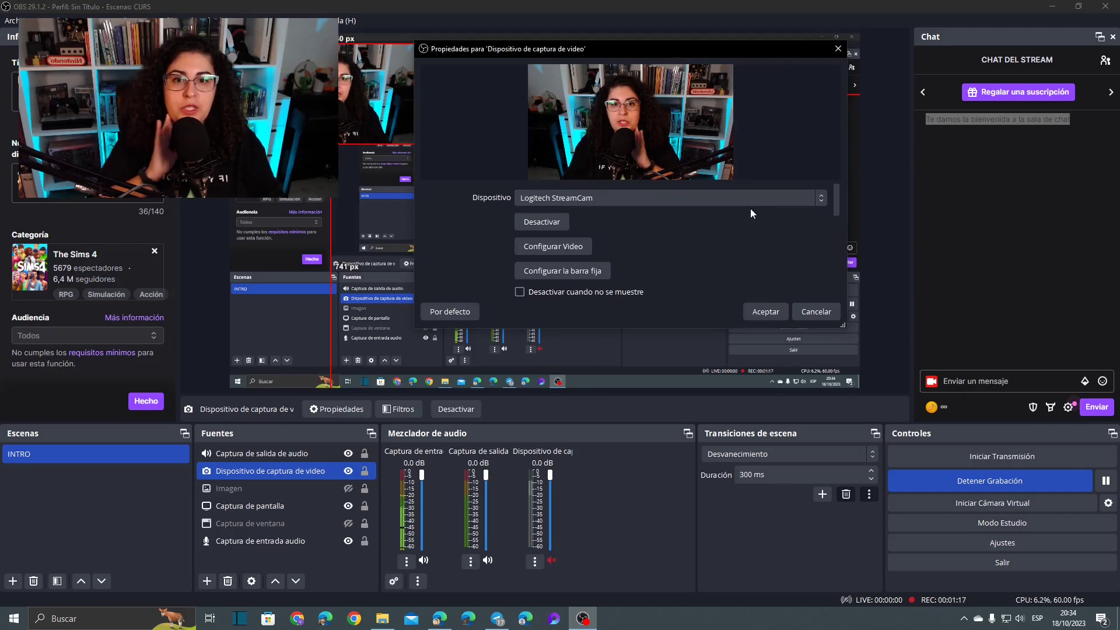
{"action": "left_click", "coordinate": [598, 199]}
{"action": "left_click", "coordinate": [598, 197]}
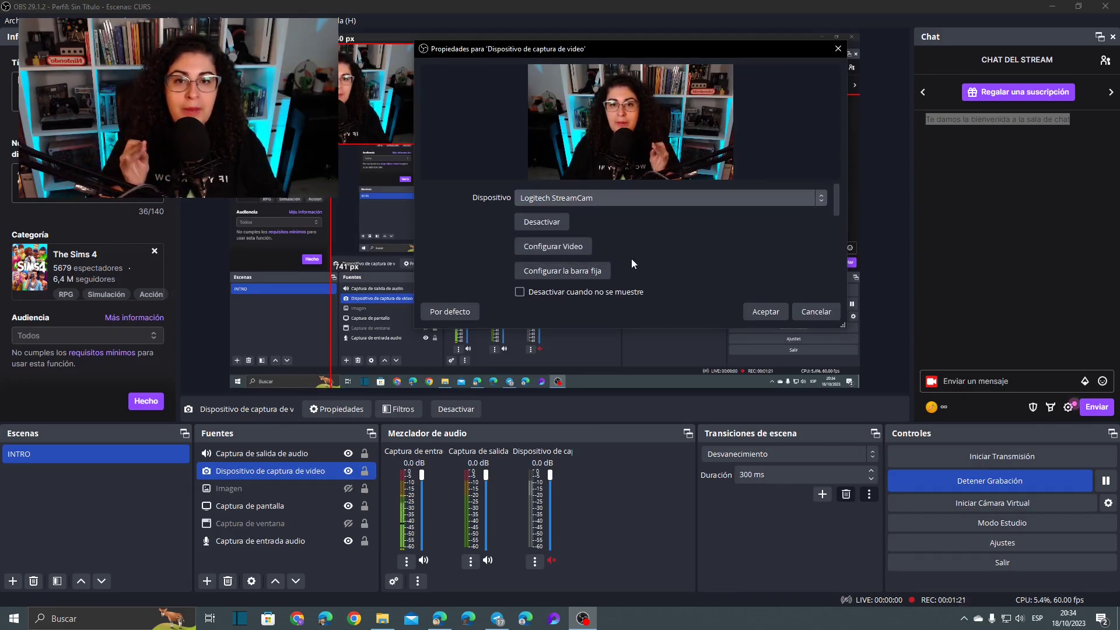
{"action": "scroll", "coordinate": [627, 247], "scroll_direction": "down", "scroll_amount": 1}
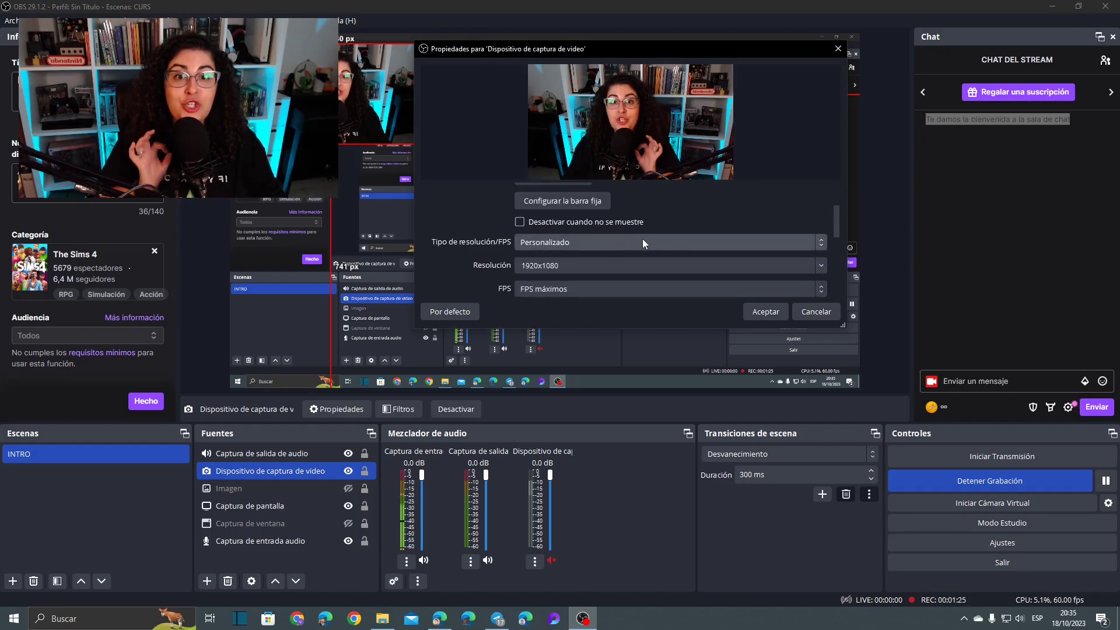
{"action": "scroll", "coordinate": [668, 207], "scroll_direction": "down", "scroll_amount": 1}
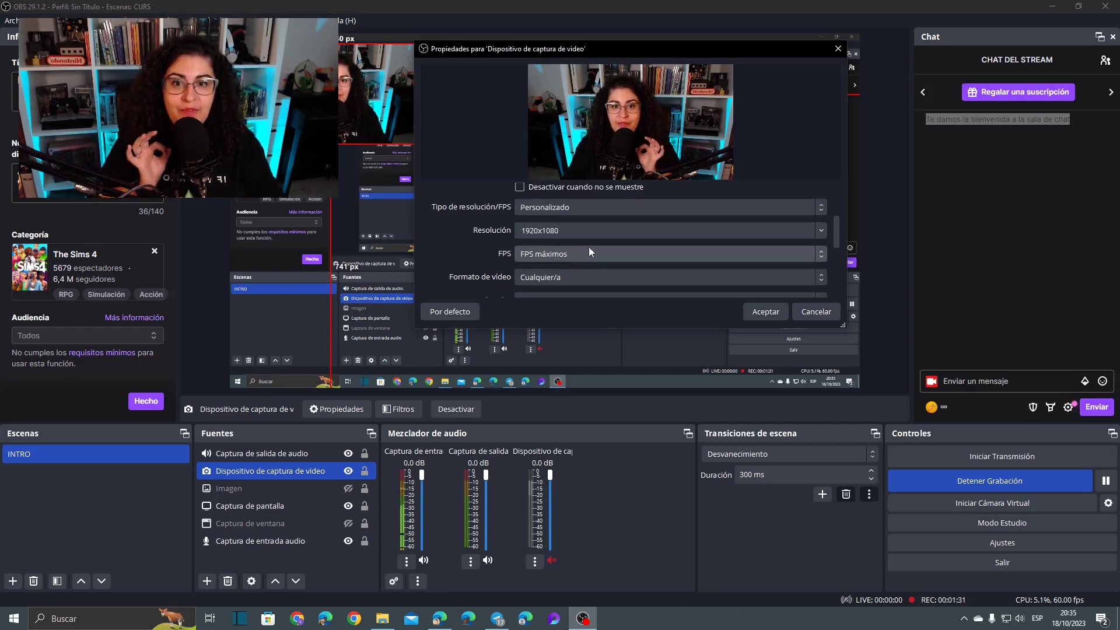
{"action": "scroll", "coordinate": [437, 233], "scroll_direction": "down", "scroll_amount": 1}
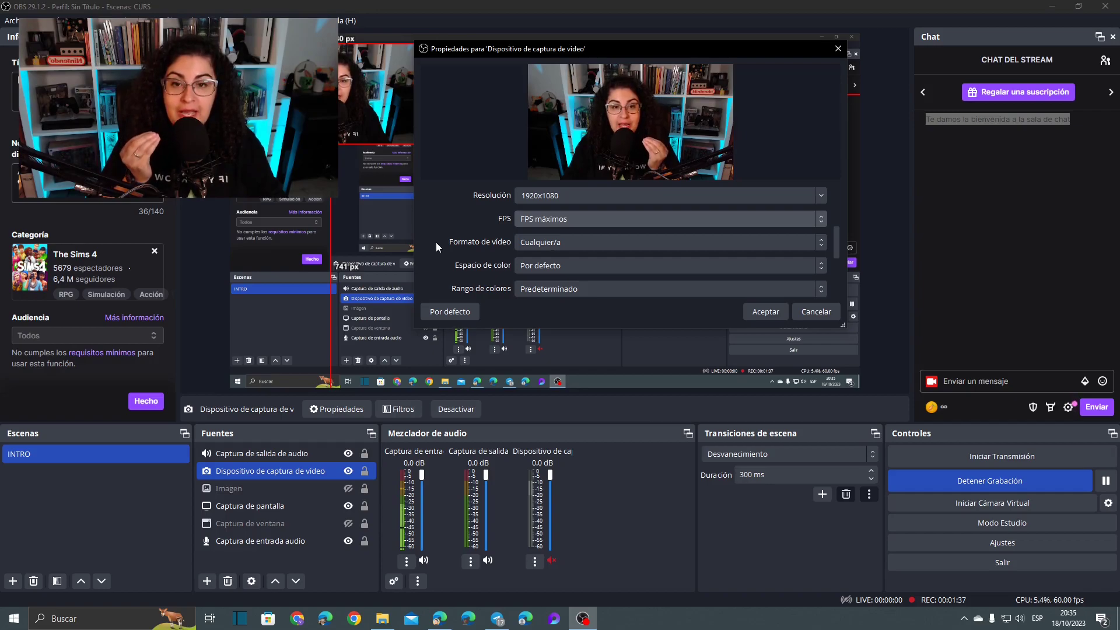
{"action": "scroll", "coordinate": [492, 268], "scroll_direction": "down", "scroll_amount": 2}
{"action": "scroll", "coordinate": [483, 274], "scroll_direction": "down", "scroll_amount": 2}
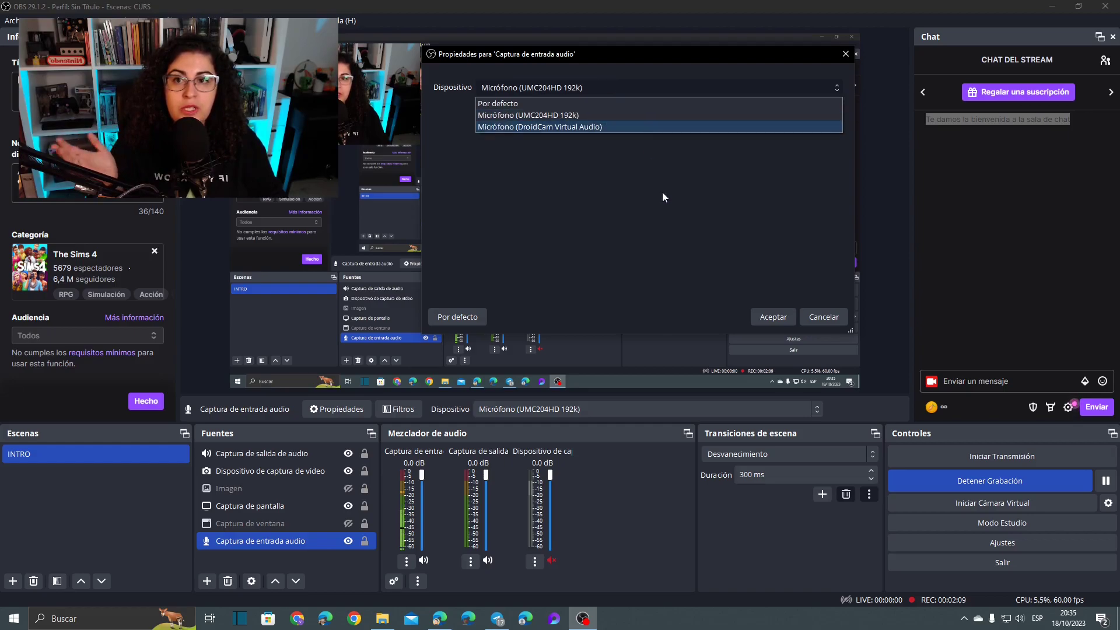
- Check the device options in the Captura de entrada audio properties and cancel without changing them
{"action": "left_click", "coordinate": [671, 204]}
{"action": "left_click", "coordinate": [820, 316]}
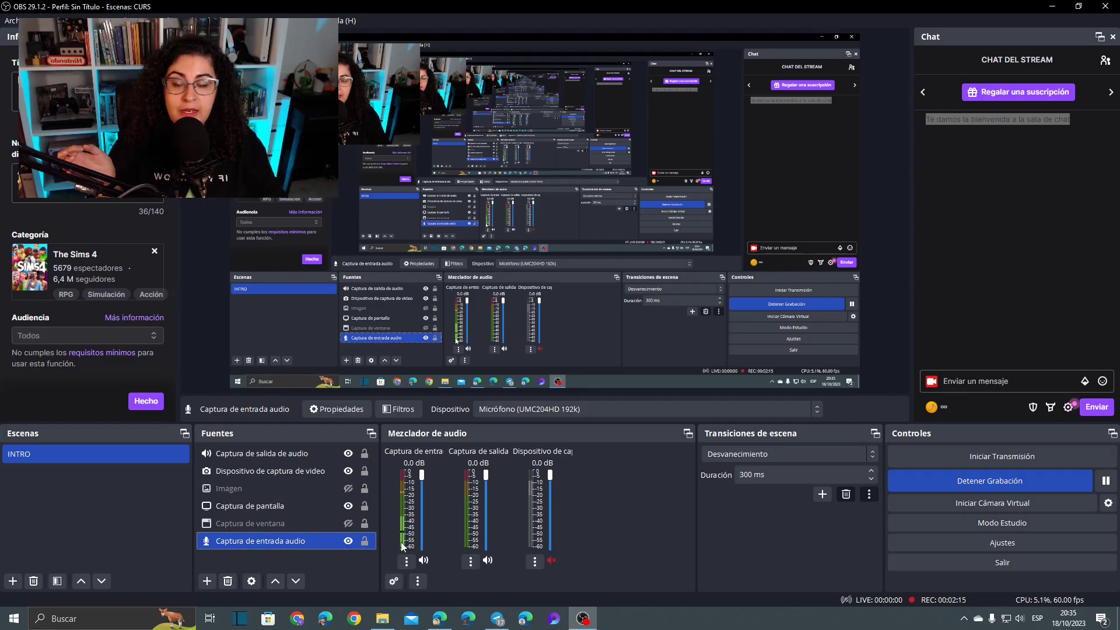
{"action": "left_click", "coordinate": [407, 561]}
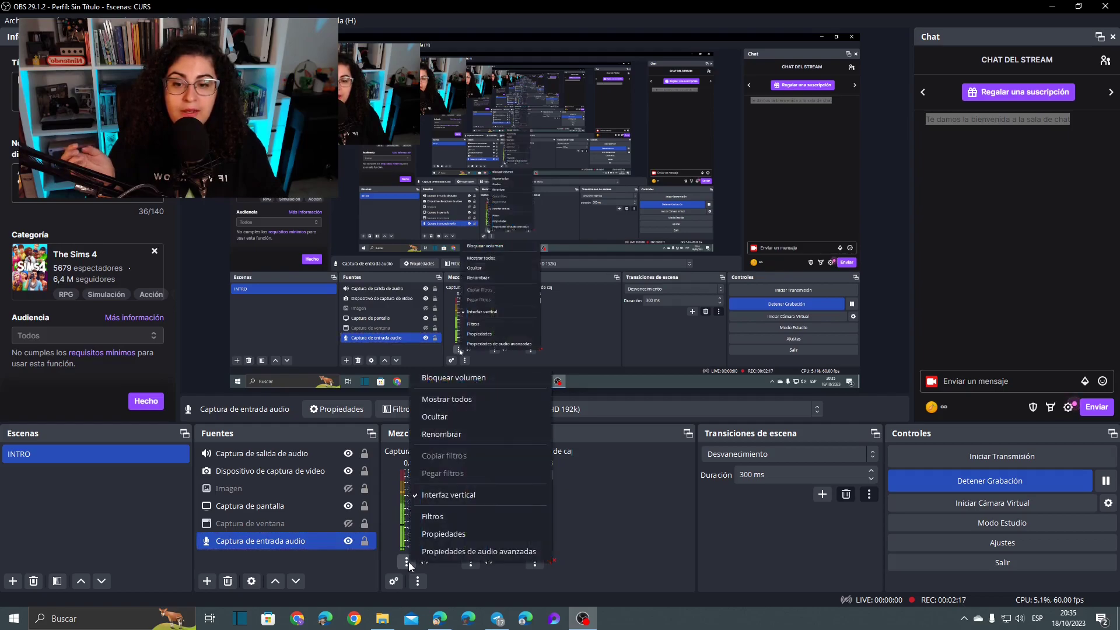
{"action": "left_click", "coordinate": [429, 540]}
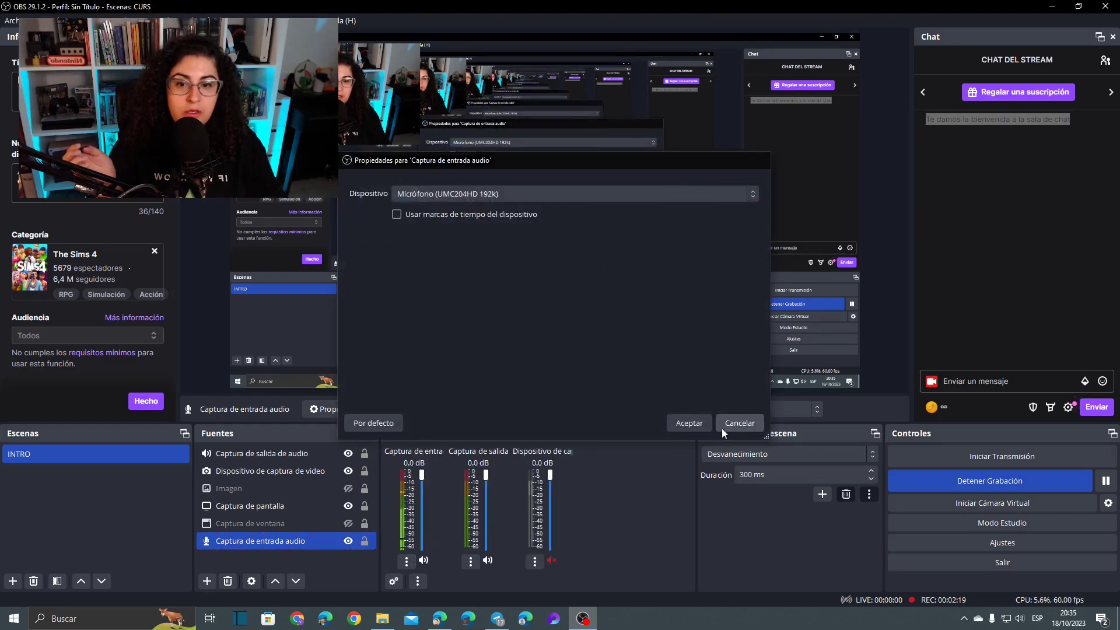
{"action": "left_click", "coordinate": [738, 423]}
- Inspect the advanced audio properties, including the audio monitoring choices for Captura de salida de audio, and close them
{"action": "left_click", "coordinate": [404, 561]}
{"action": "left_click", "coordinate": [426, 544]}
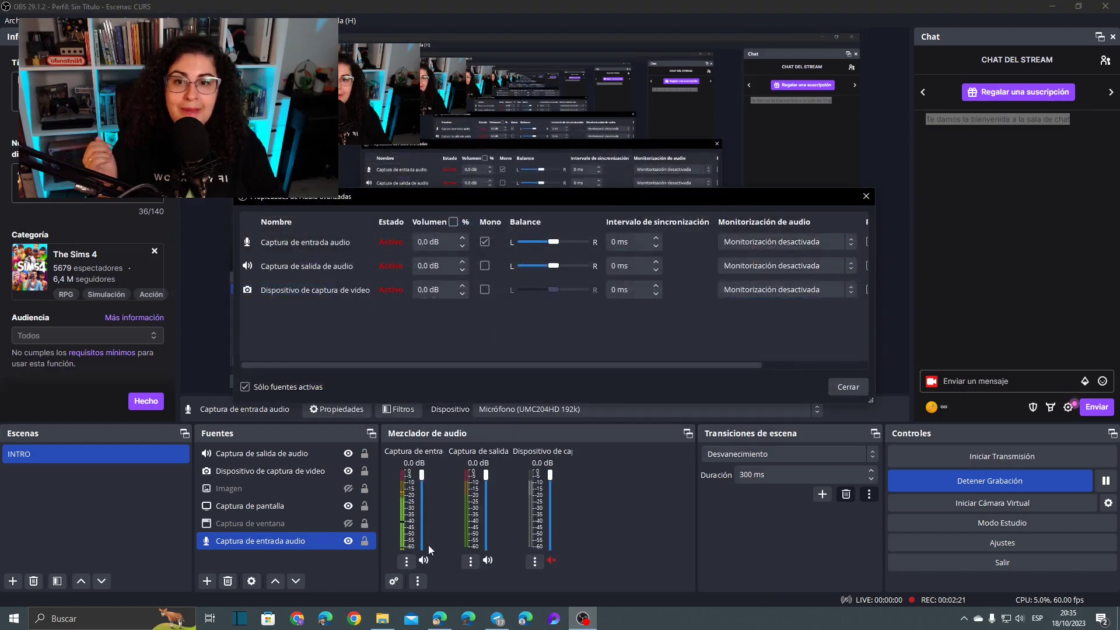
{"action": "left_click_drag", "start_coordinate": [565, 206], "coordinate": [561, 173]}
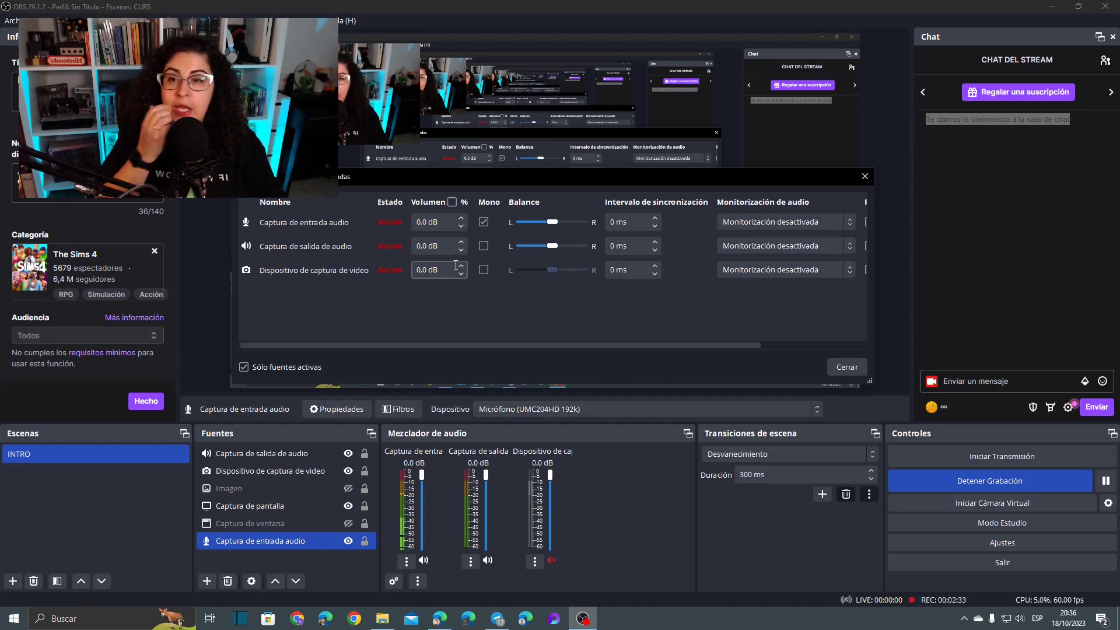
{"action": "mouse_move", "coordinate": [537, 344]}
{"action": "left_mouse_down"}
{"action": "mouse_move", "coordinate": [624, 336]}
{"action": "mouse_move", "coordinate": [522, 330]}
{"action": "left_mouse_up"}
{"action": "left_click", "coordinate": [830, 244]}
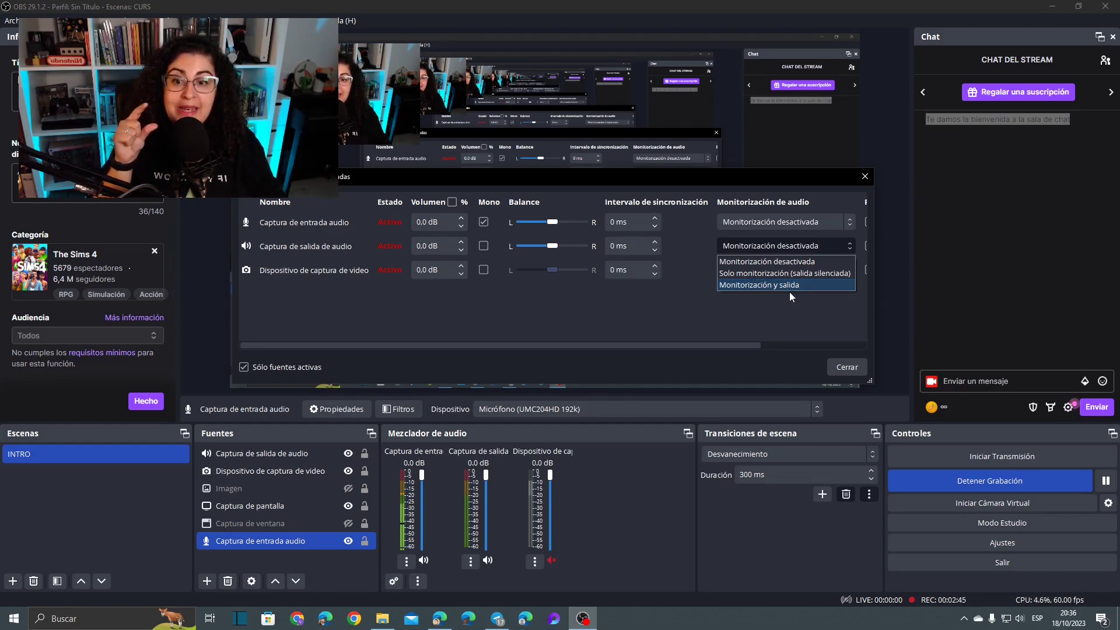
{"action": "left_click", "coordinate": [840, 367]}
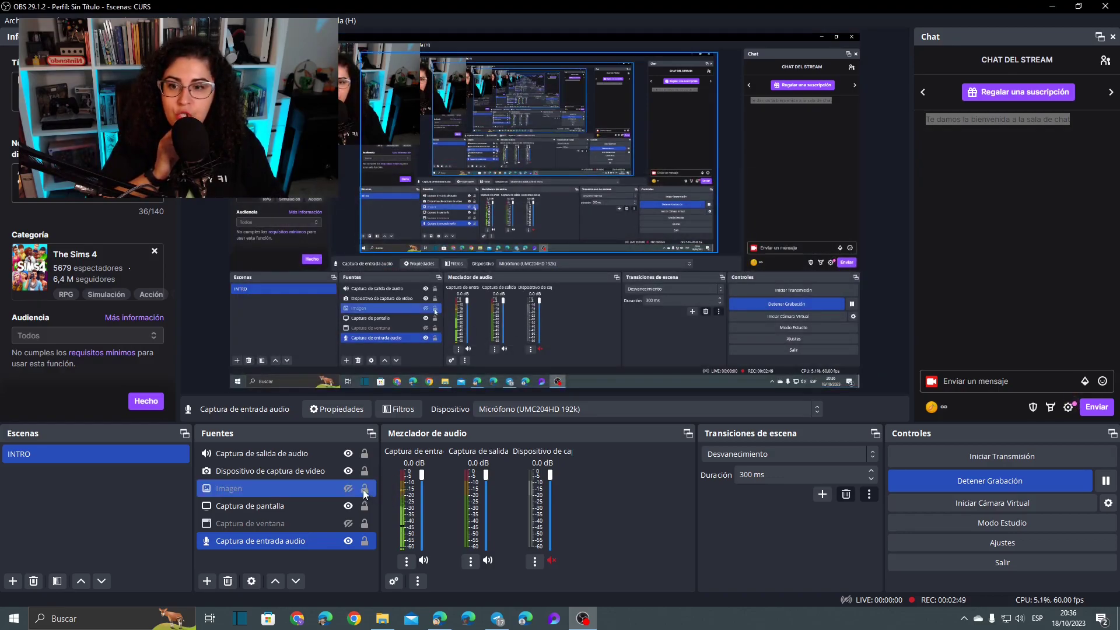
- Make the Imagen source visible in the INTRO scene and check its properties without changing them
{"action": "left_click", "coordinate": [338, 489]}
{"action": "left_click", "coordinate": [349, 489]}
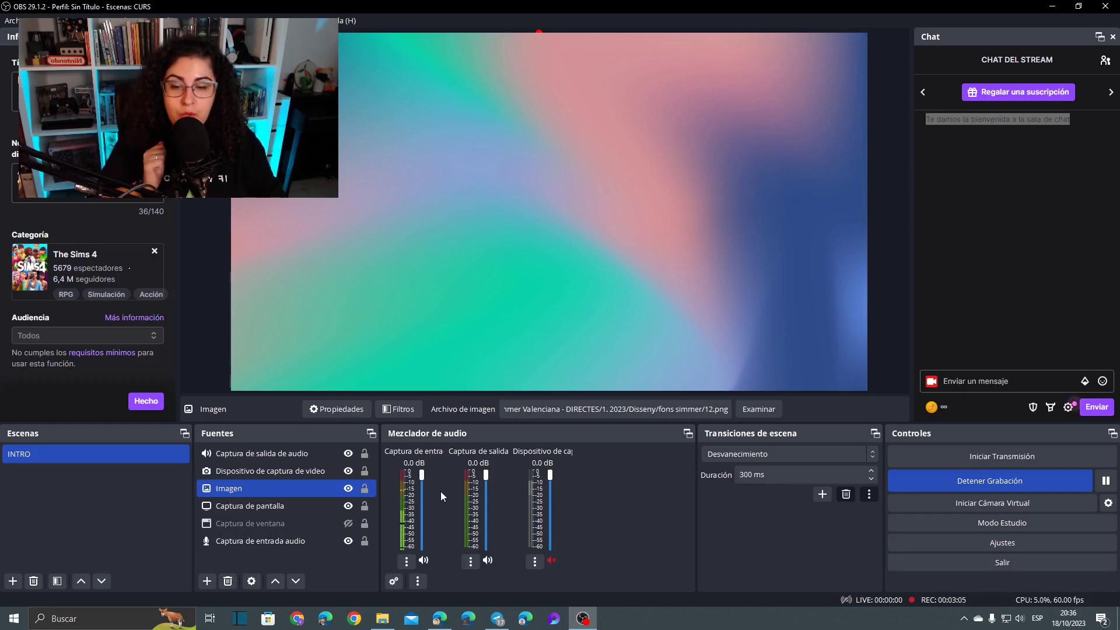
{"action": "left_click", "coordinate": [336, 409]}
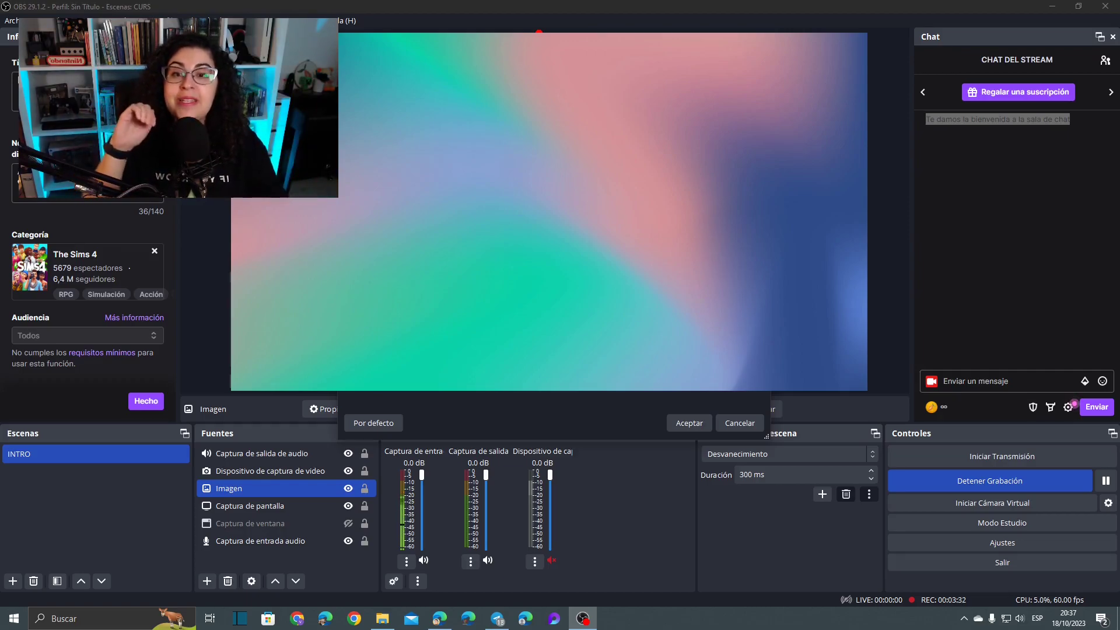
{"action": "left_click", "coordinate": [723, 424]}
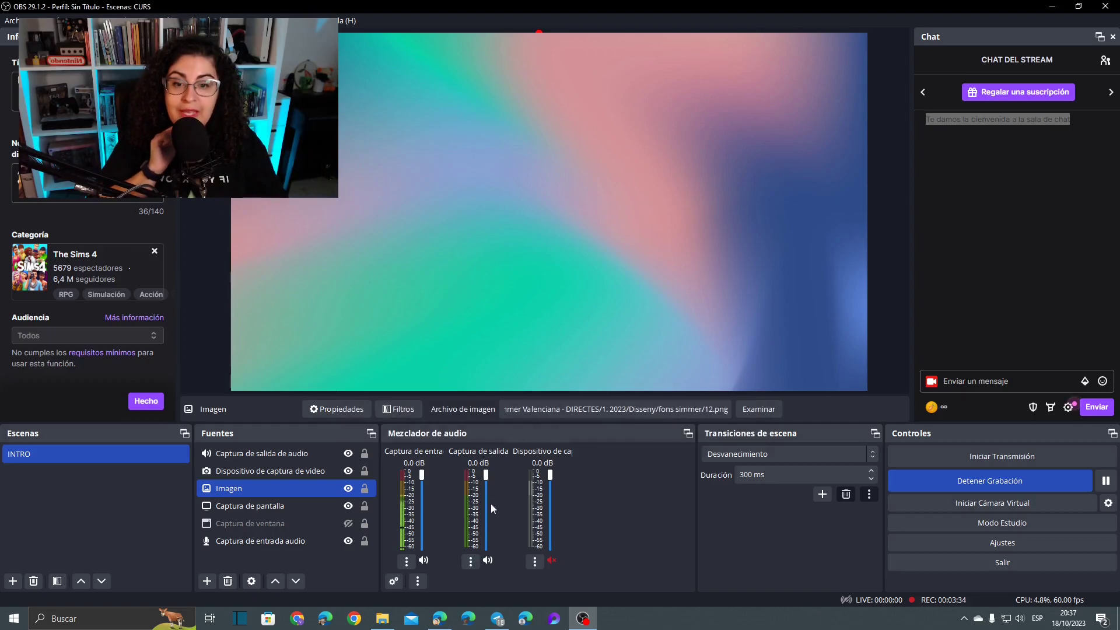
- Check the properties of Captura de salida de audio from the mixer, and try muting and unmuting that channel
{"action": "left_click", "coordinate": [470, 561]}
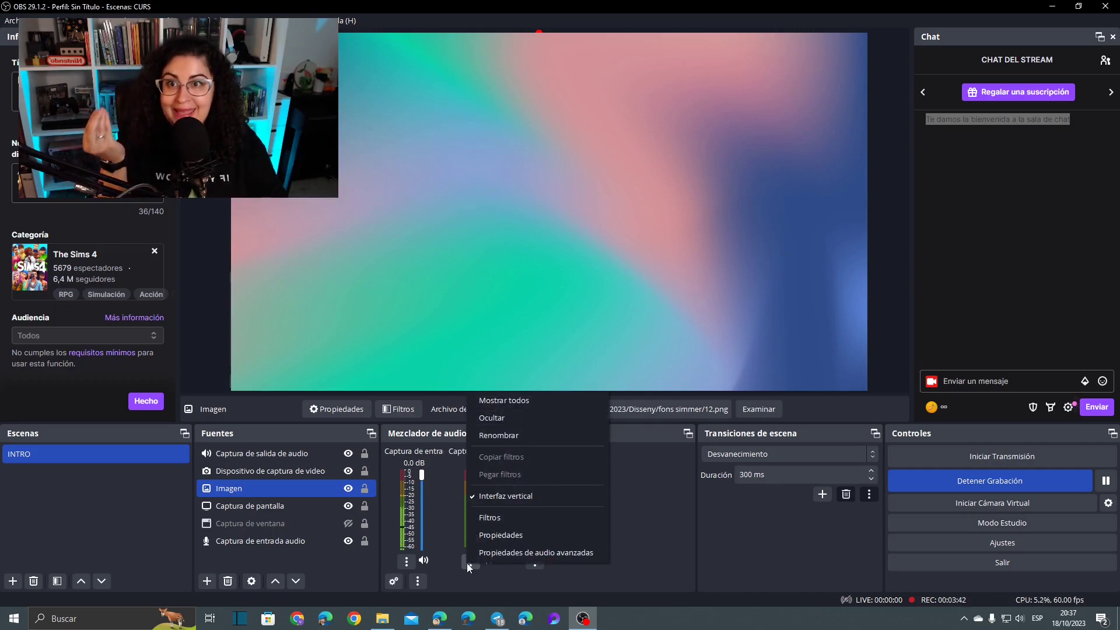
{"action": "left_click", "coordinate": [501, 535]}
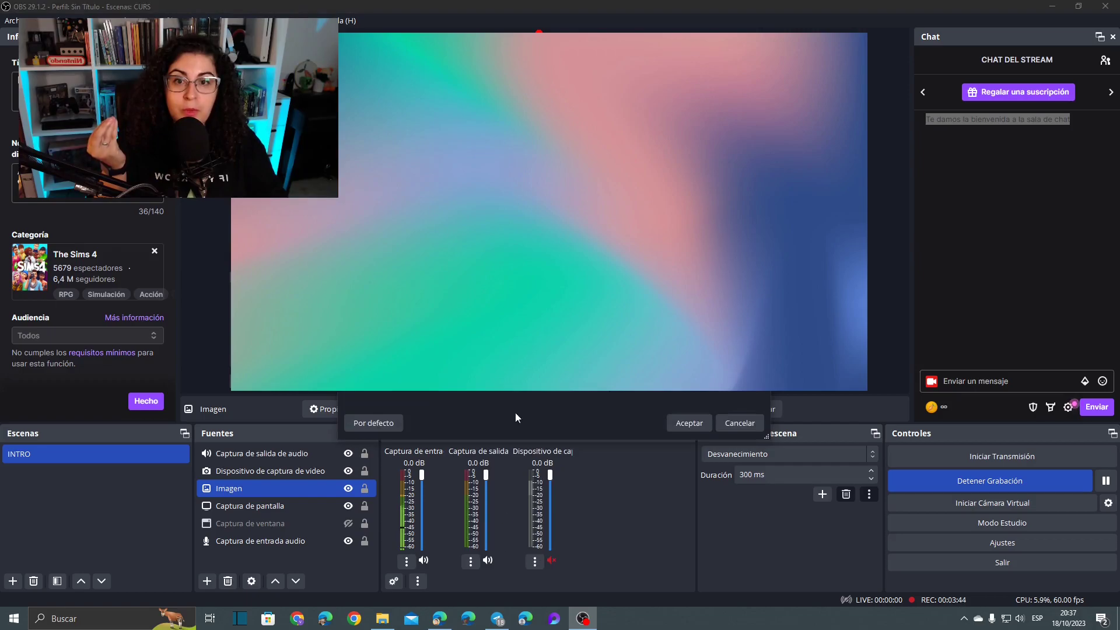
{"action": "left_click", "coordinate": [747, 99]}
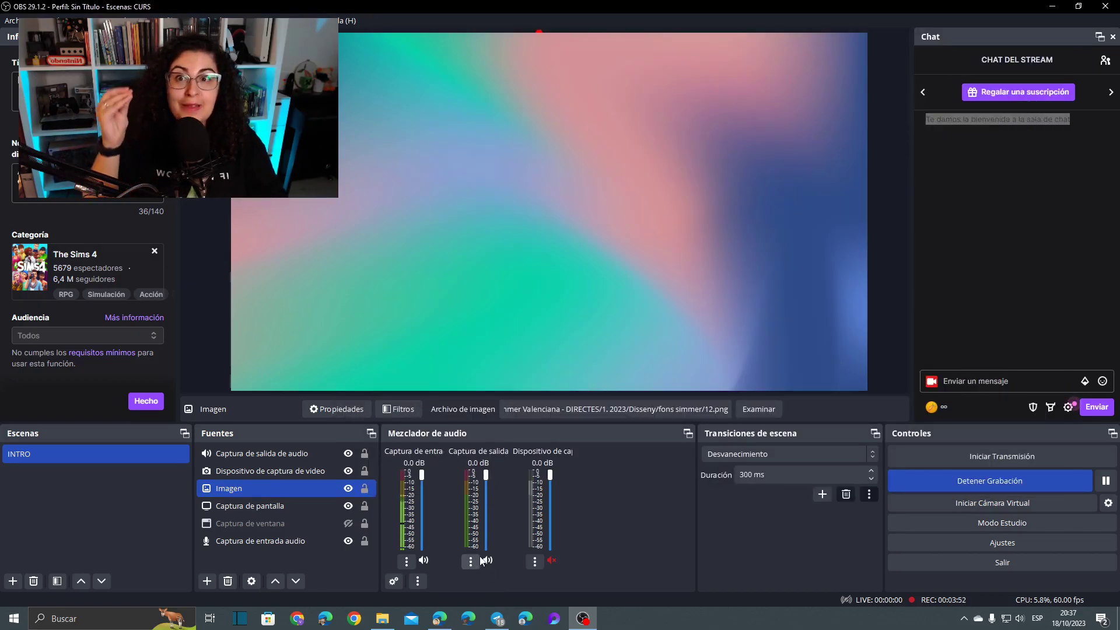
{"action": "left_click", "coordinate": [489, 561]}
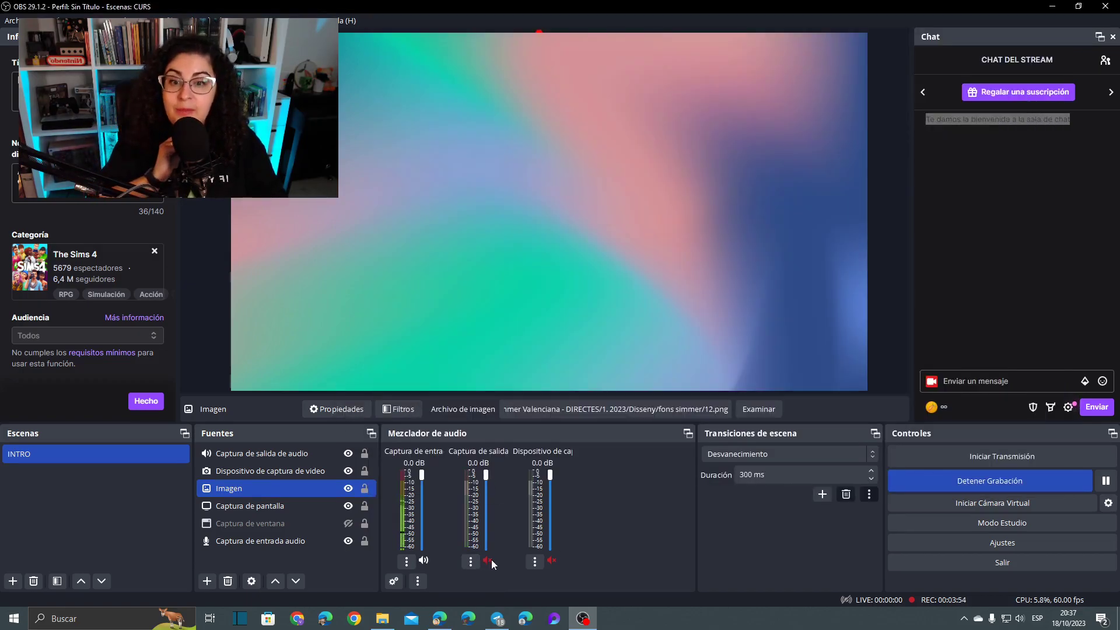
{"action": "left_click", "coordinate": [489, 561]}
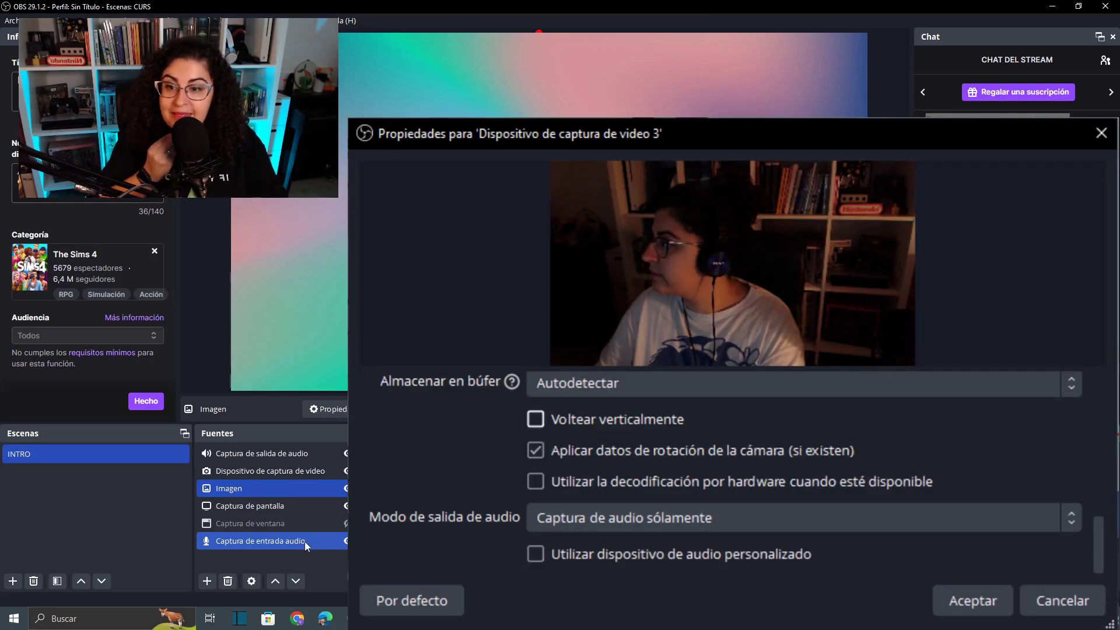
- Review the properties of Captura de entrada audio and the audio device settings of Dispositivo de captura de video
{"action": "left_click", "coordinate": [305, 541]}
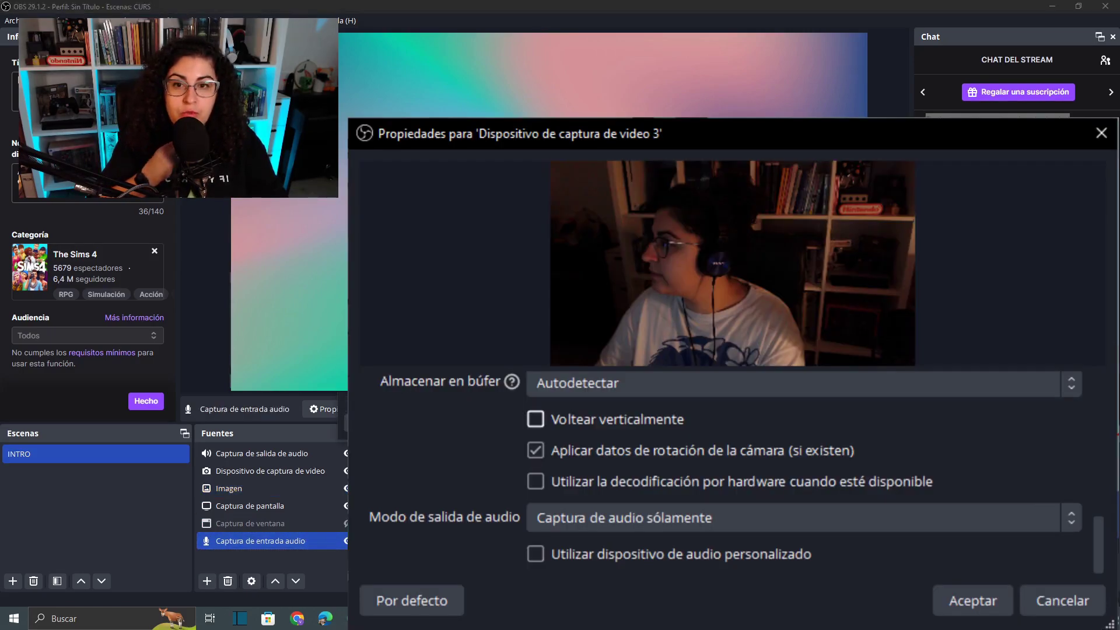
{"action": "left_click", "coordinate": [285, 472]}
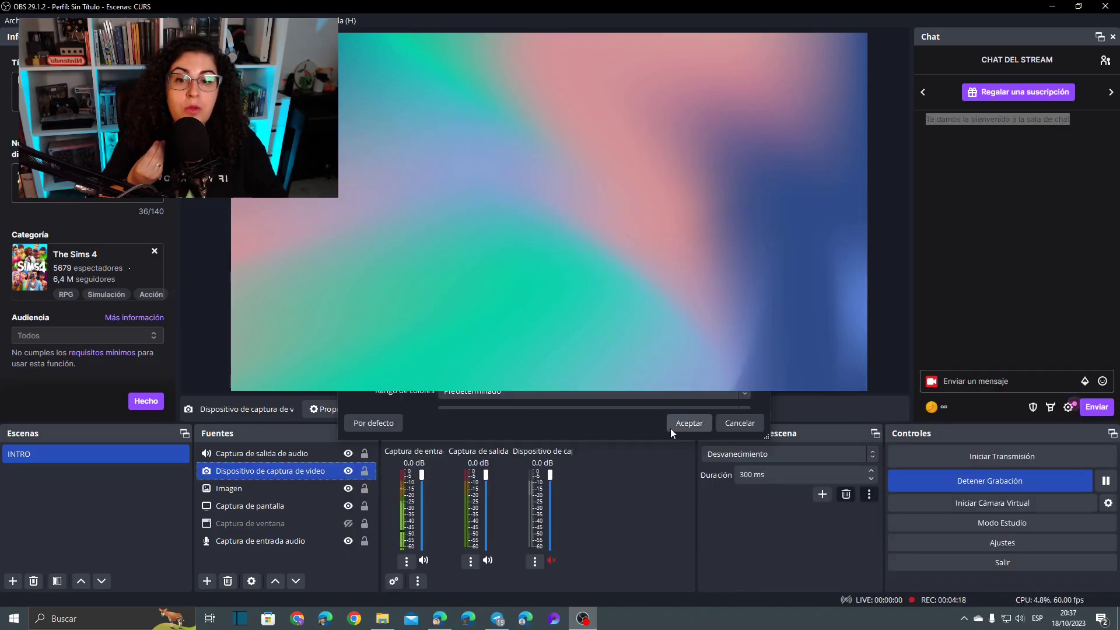
{"action": "left_click", "coordinate": [671, 426]}
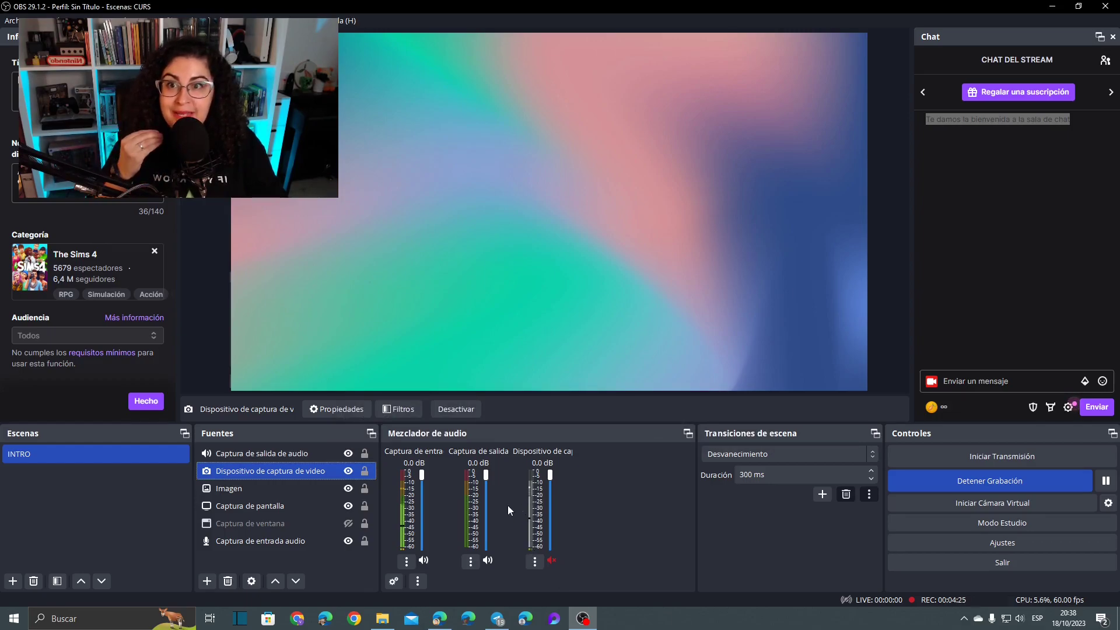
{"action": "double_click", "coordinate": [319, 470]}
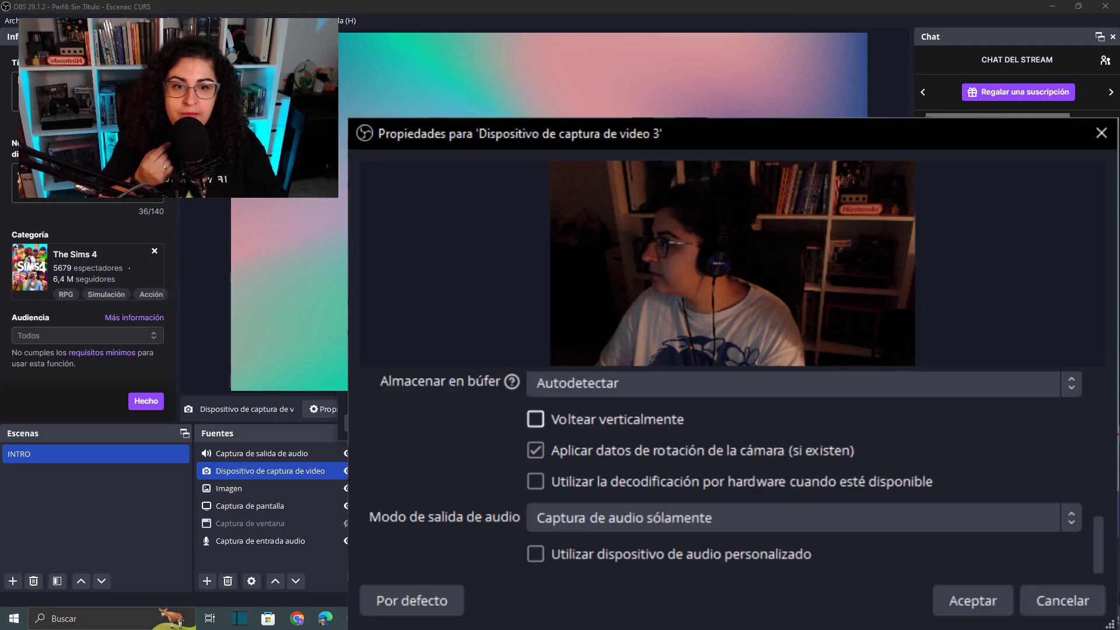
{"action": "scroll", "coordinate": [604, 411], "scroll_direction": "down", "scroll_amount": 3}
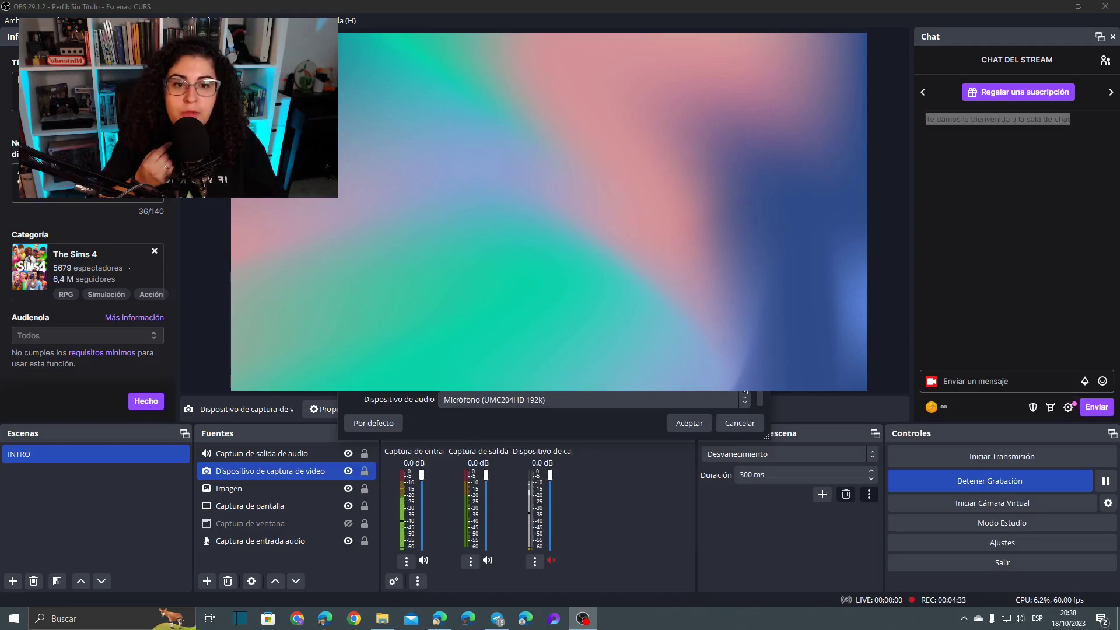
{"action": "scroll", "coordinate": [757, 389], "scroll_direction": "down", "scroll_amount": 1}
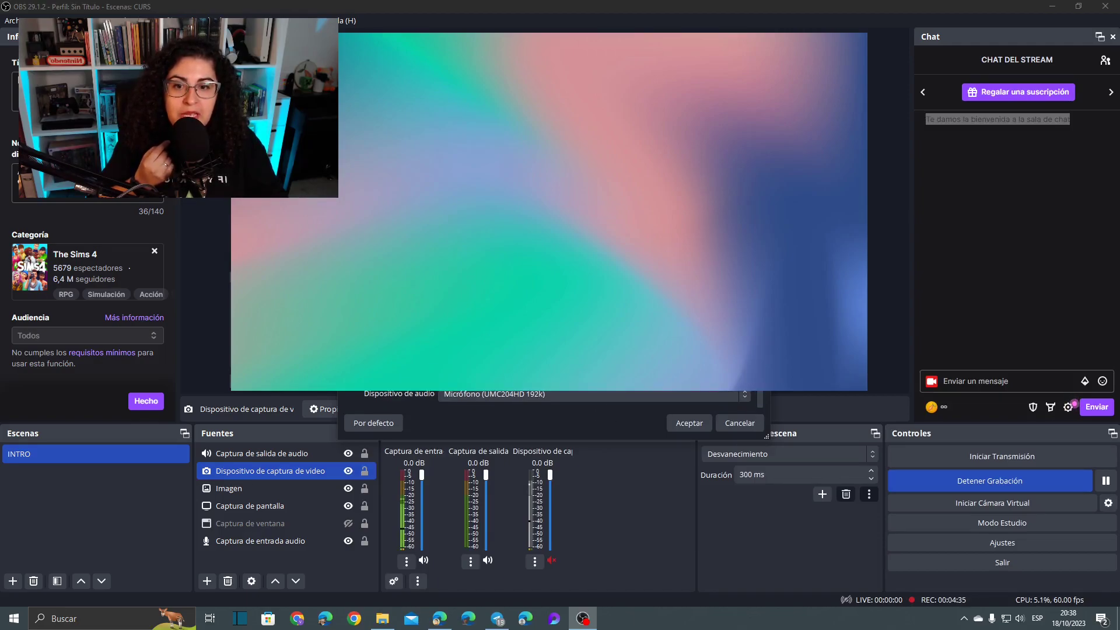
{"action": "left_click", "coordinate": [688, 423]}
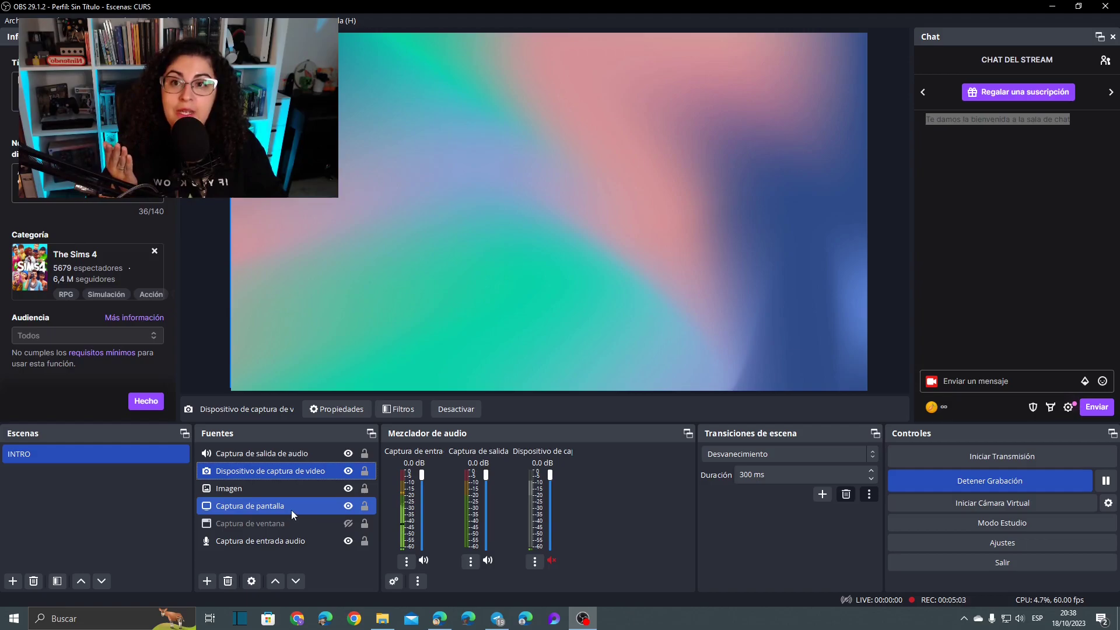
- Examine the window choices and capture options in the Captura de ventana properties
{"action": "left_click", "coordinate": [290, 523]}
{"action": "double_click", "coordinate": [289, 524]}
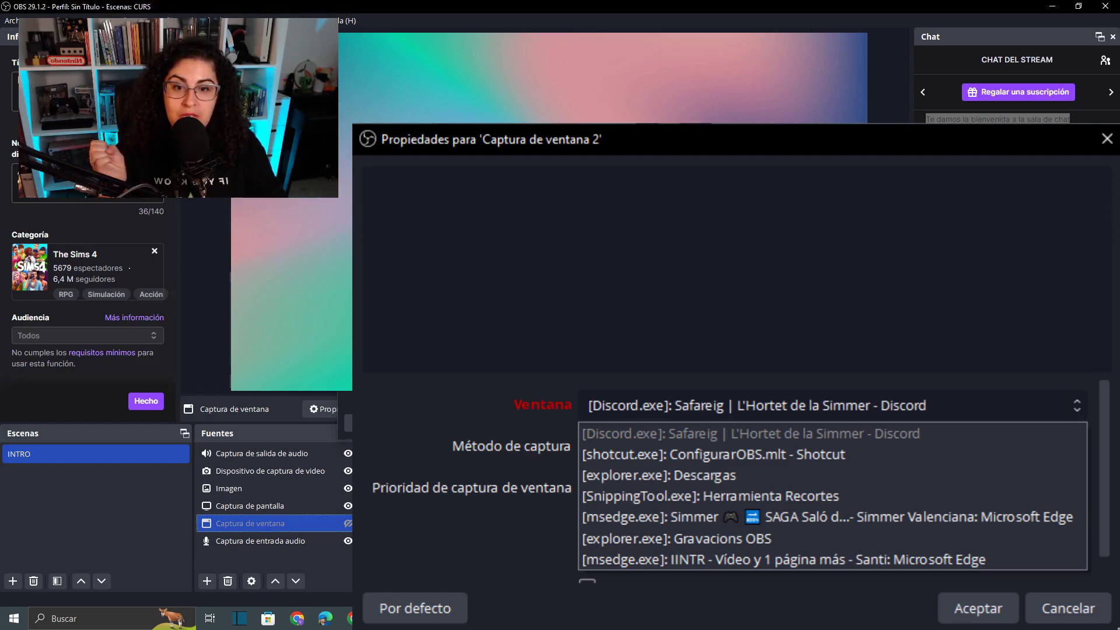
{"action": "left_click", "coordinate": [279, 487], "text": "ctrl"}
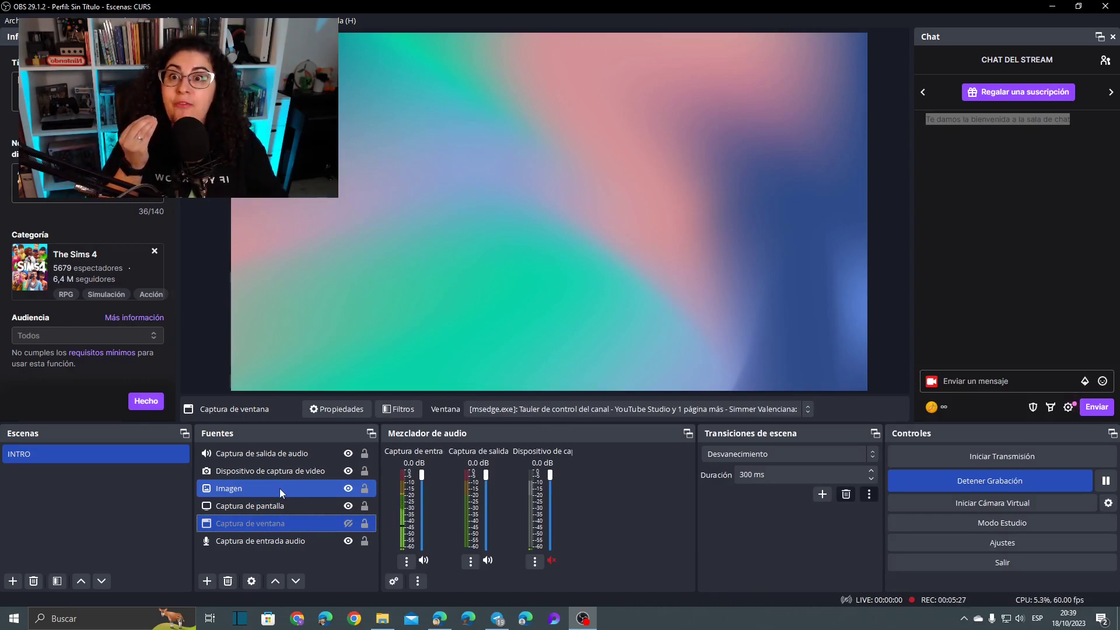
{"action": "left_click", "coordinate": [278, 488], "text": "ctrl"}
{"action": "left_click", "coordinate": [313, 506], "text": "ctrl"}
{"action": "left_click", "coordinate": [313, 505], "text": "ctrl"}
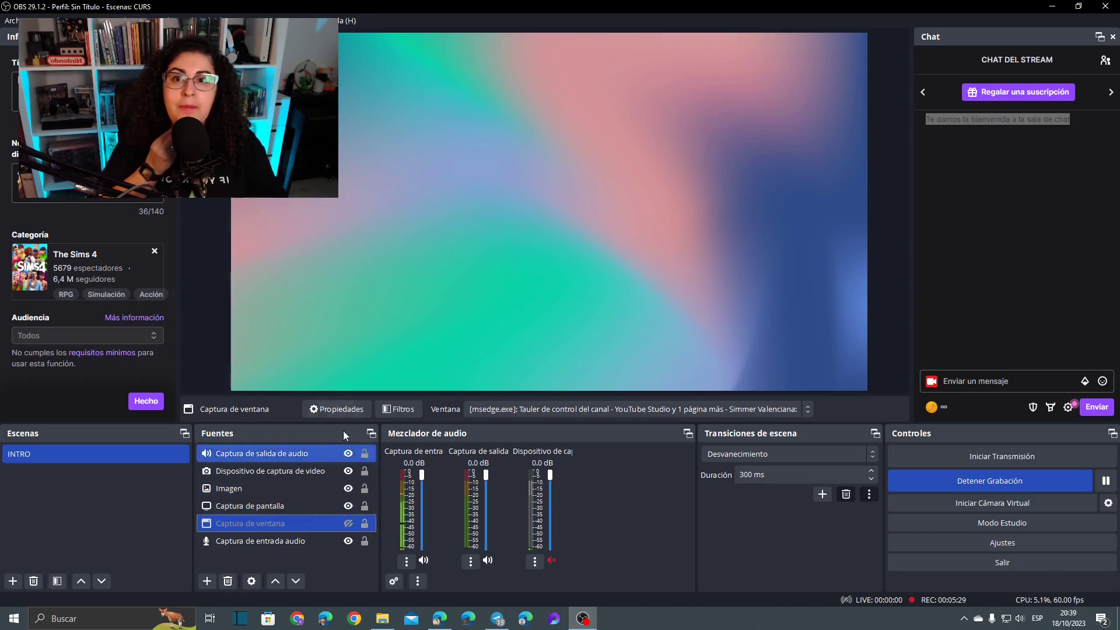
- Clear the multiple source selection and select only Dispositivo de captura de video in the INTRO scene
{"action": "left_click", "coordinate": [308, 541], "text": "ctrl"}
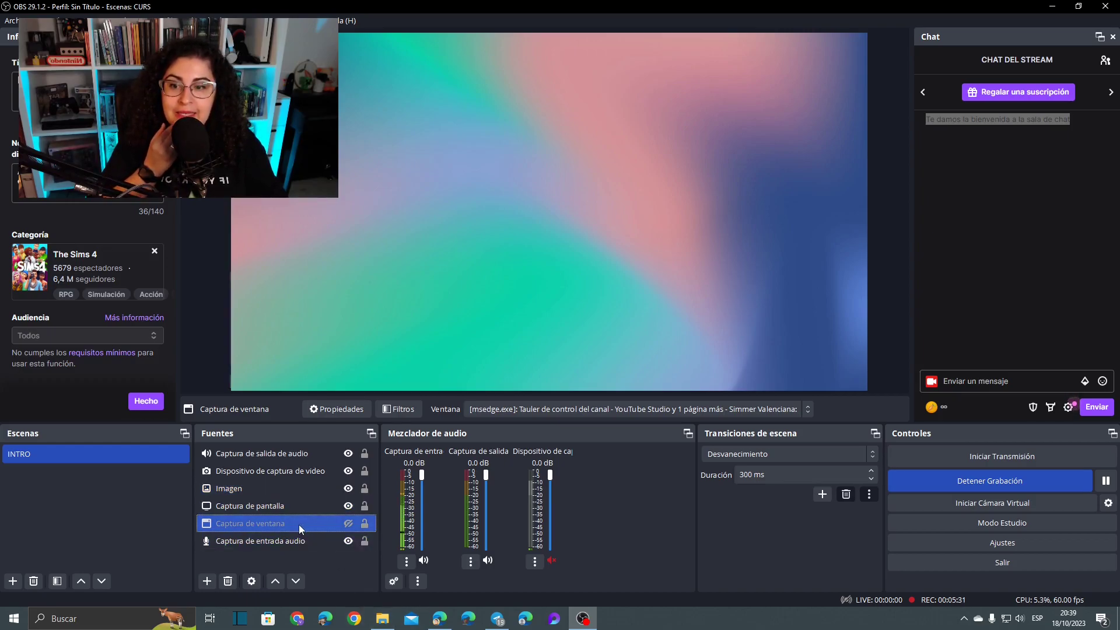
{"action": "left_click", "coordinate": [300, 524]}
{"action": "left_click", "coordinate": [270, 471]}
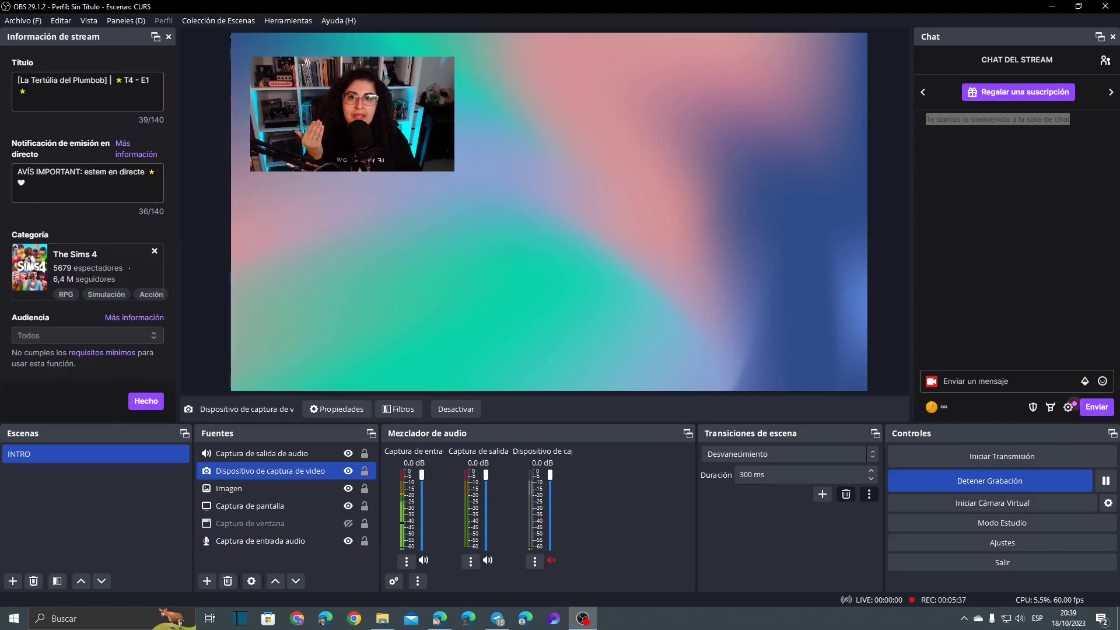
{"action": "left_click", "coordinate": [292, 539], "text": "ctrl"}
{"action": "left_click", "coordinate": [291, 536], "text": "ctrl"}
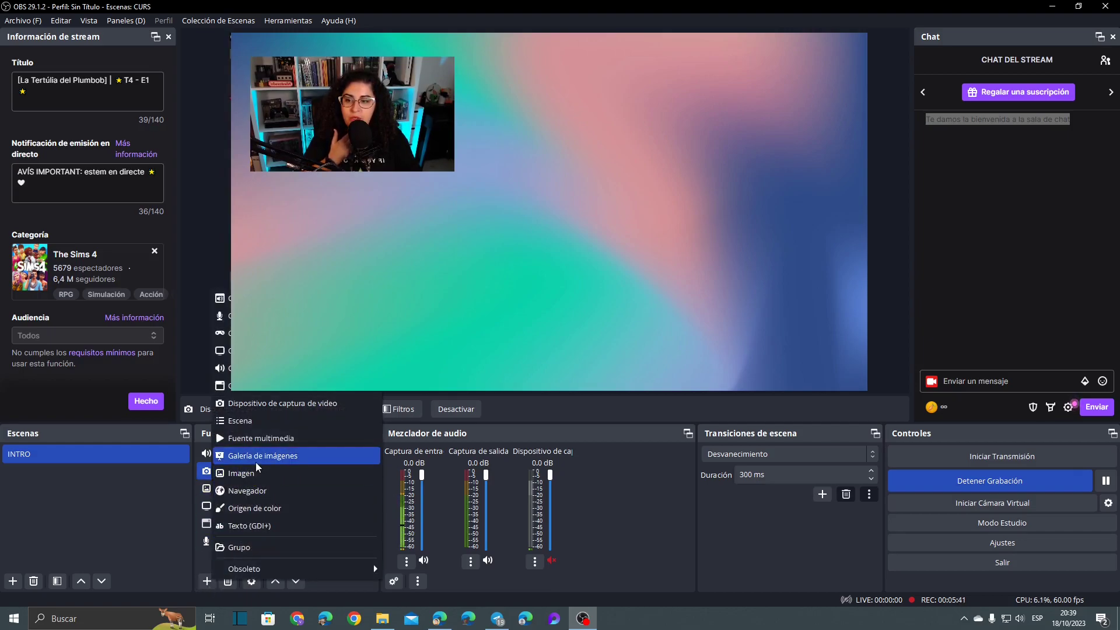
{"action": "left_click", "coordinate": [254, 471]}
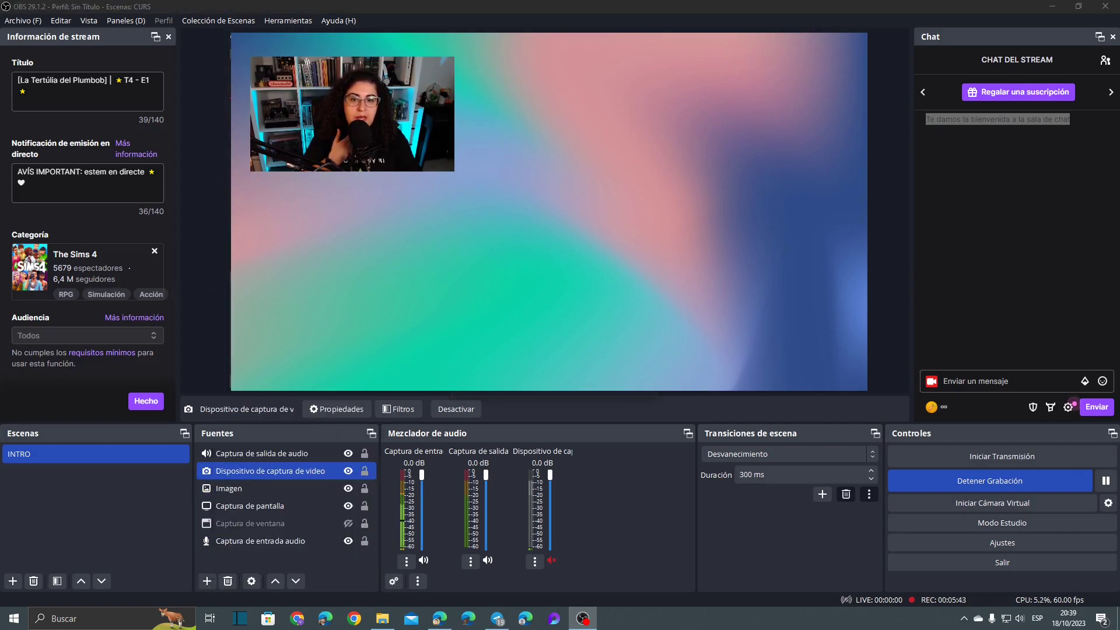
{"action": "left_click", "coordinate": [623, 505]}
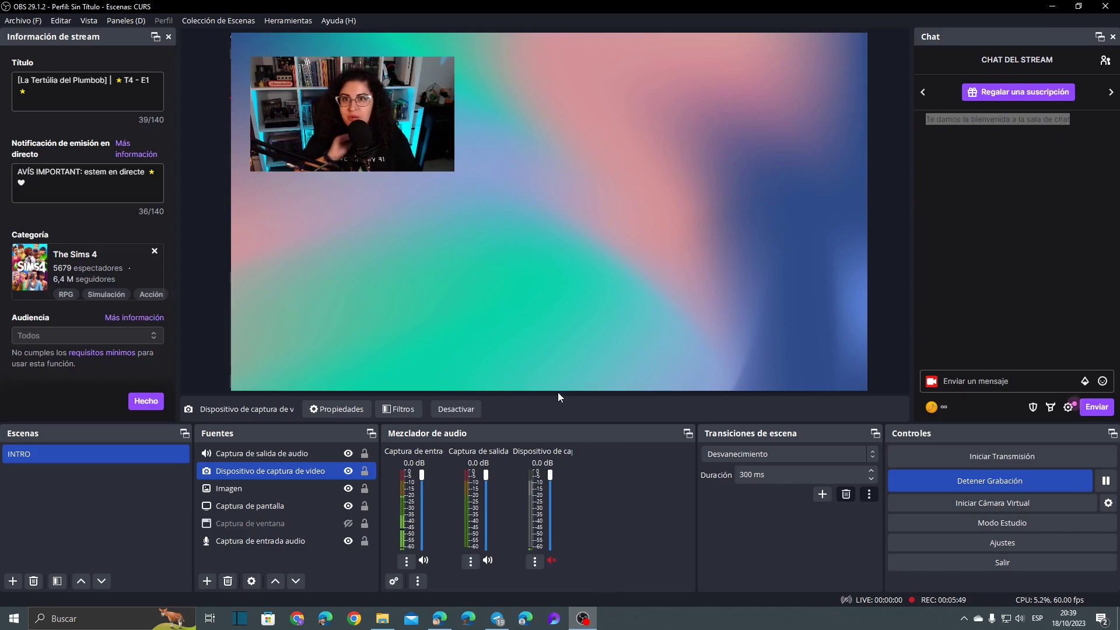
- Enlarge the webcam image to nearly three quarters of the canvas width and move it to the middle of the preview
{"action": "left_click_drag", "start_coordinate": [454, 171], "coordinate": [710, 315]}
{"action": "left_click_drag", "start_coordinate": [484, 244], "coordinate": [549, 259]}
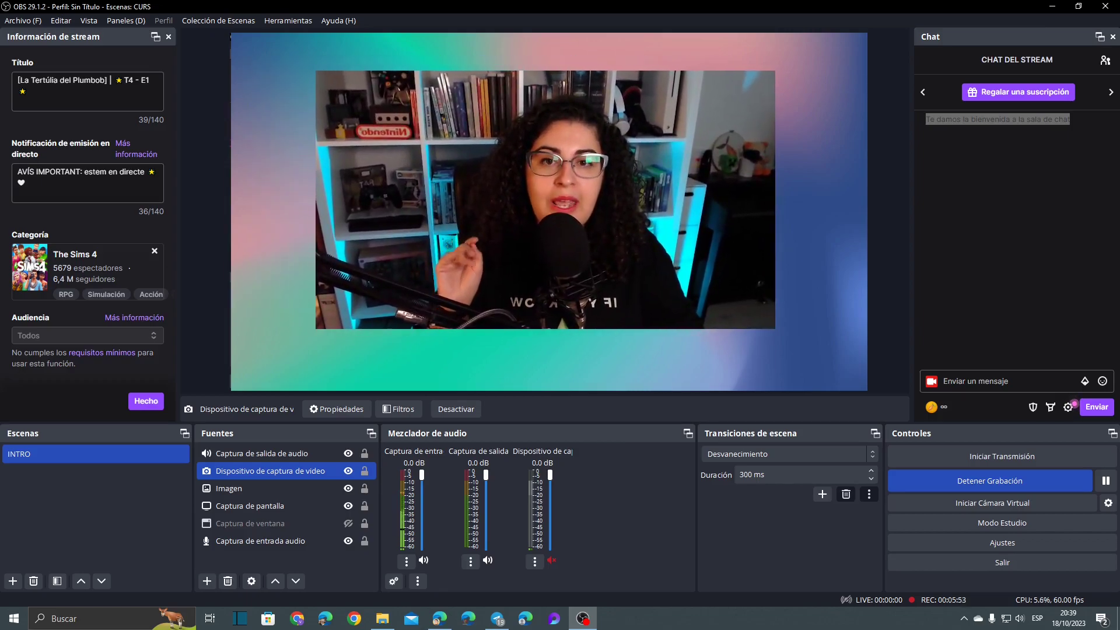
- Examine the transform options of Dispositivo de captura de video, including the edit-transform settings, rotation, fit and centring commands, without changing anything
{"action": "right_click", "coordinate": [549, 318]}
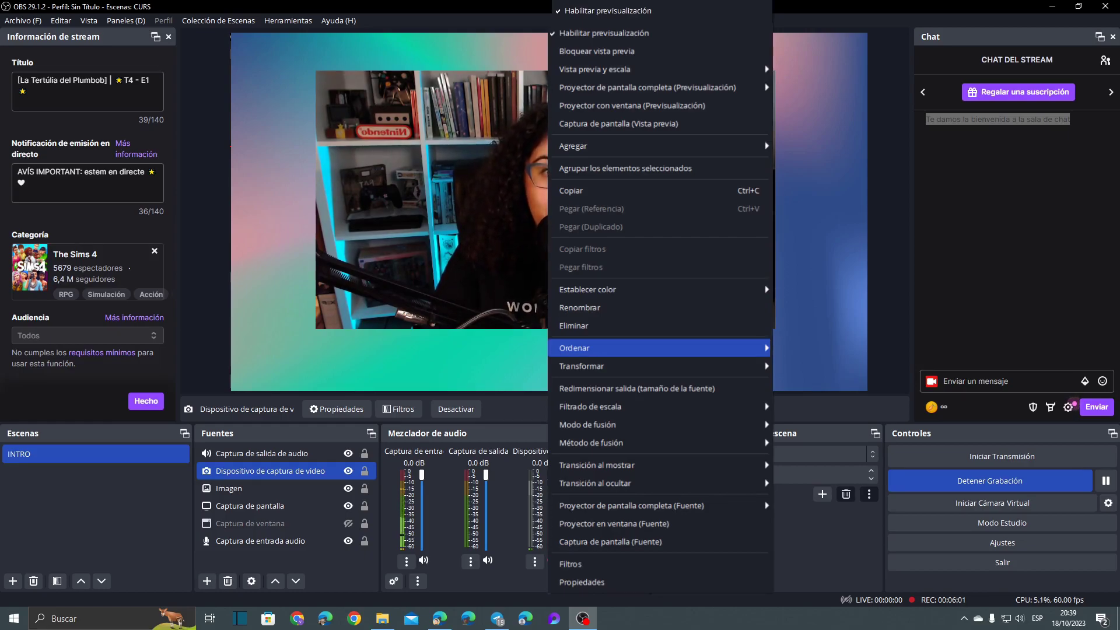
{"action": "mouse_move", "coordinate": [642, 366]}
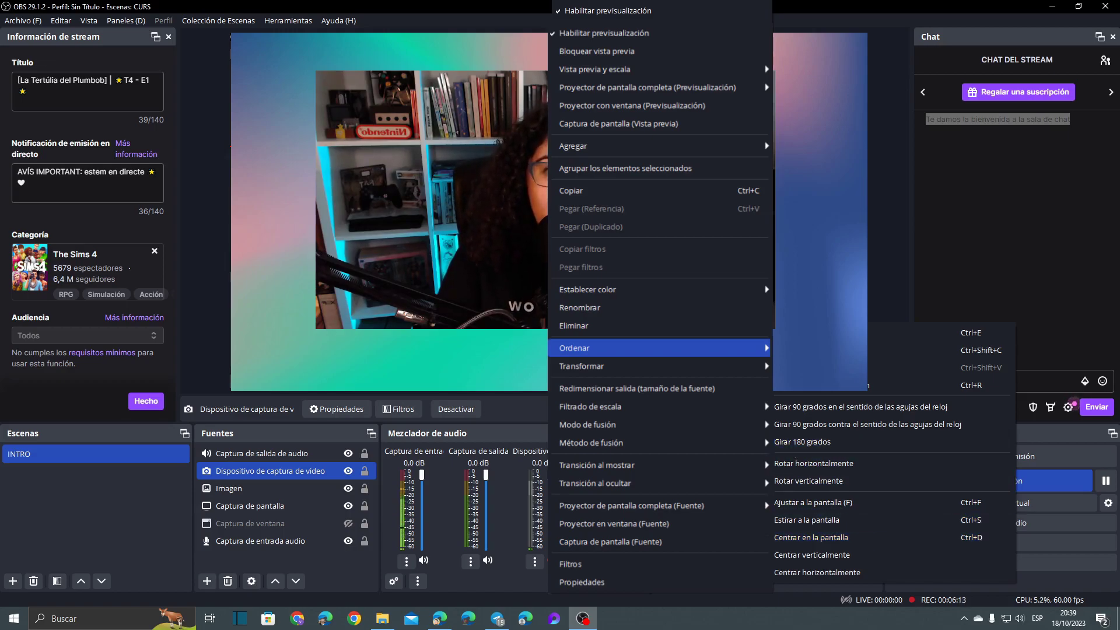
{"action": "mouse_move", "coordinate": [575, 366]}
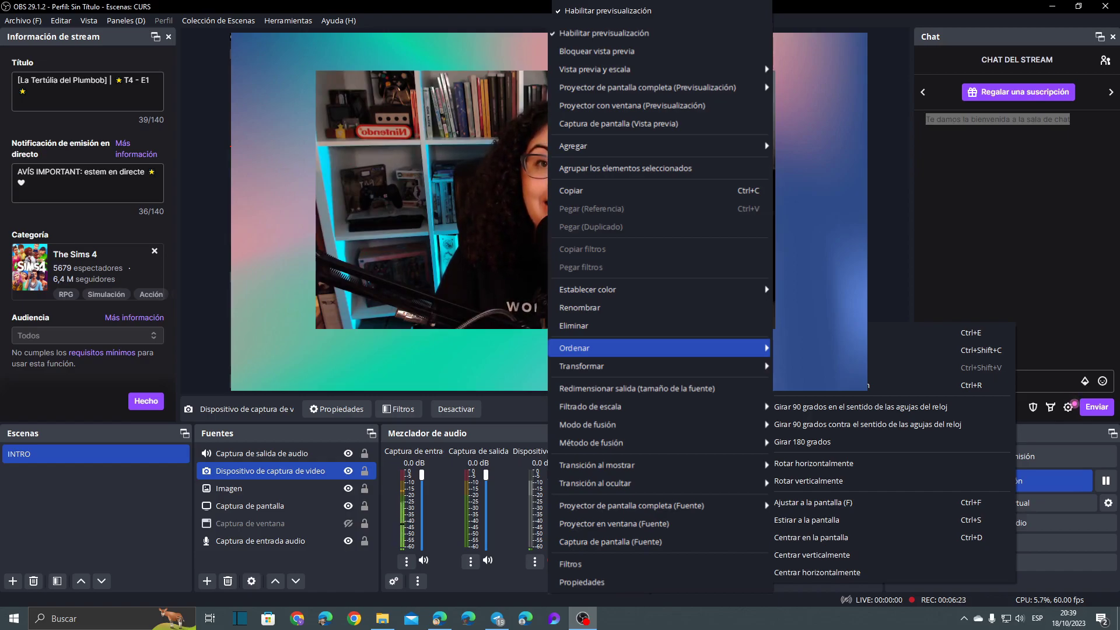
{"action": "left_click", "coordinate": [933, 332]}
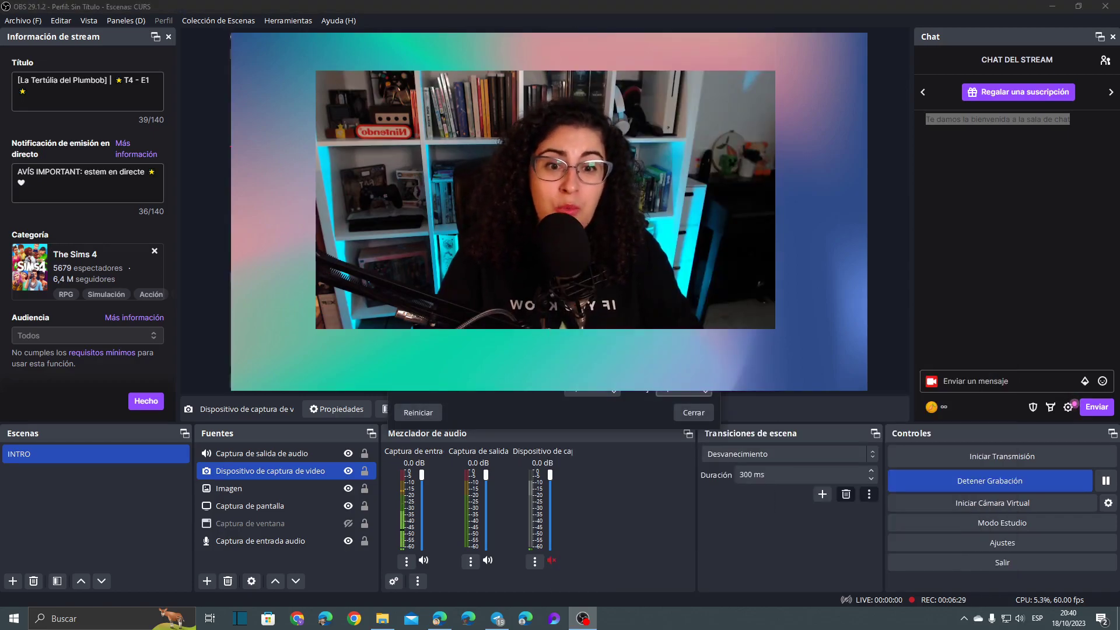
{"action": "left_click", "coordinate": [690, 412]}
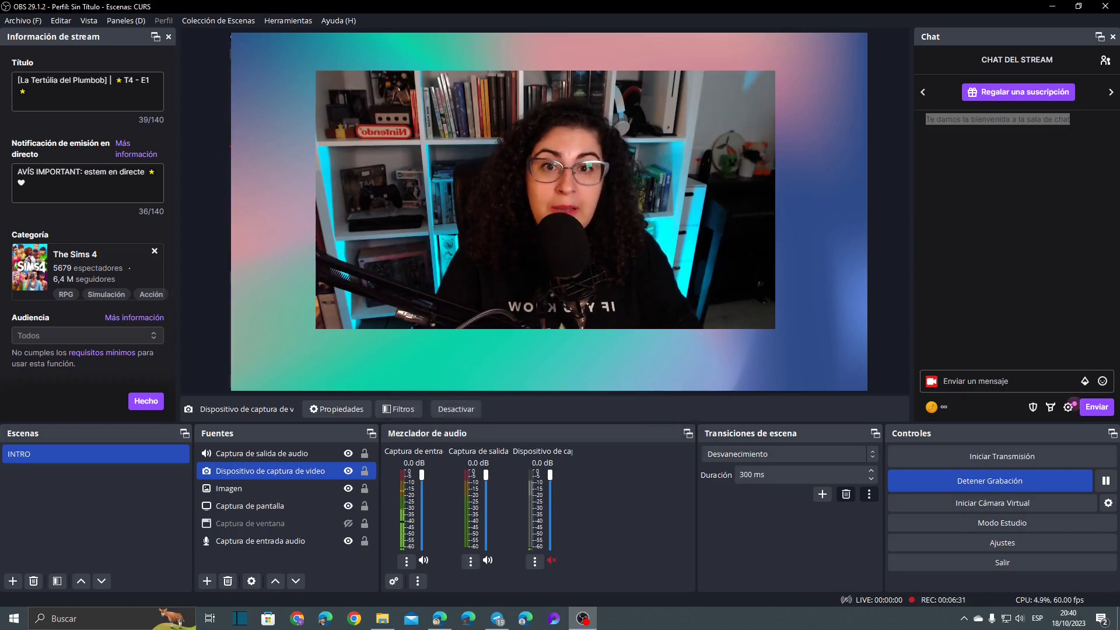
{"action": "right_click", "coordinate": [617, 350]}
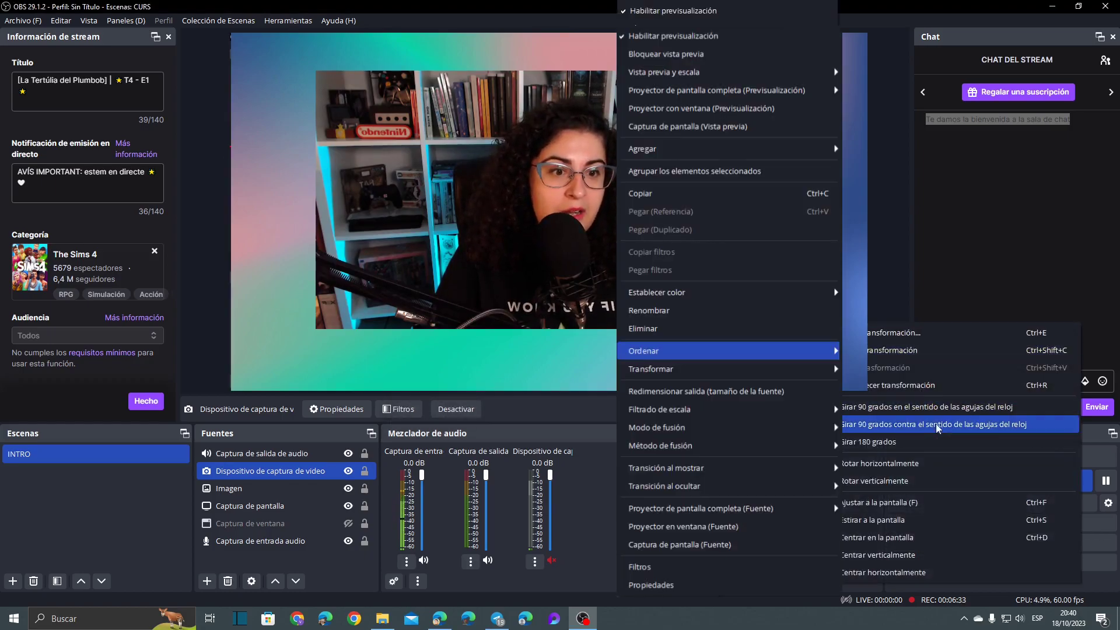
{"action": "left_click", "coordinate": [922, 452]}
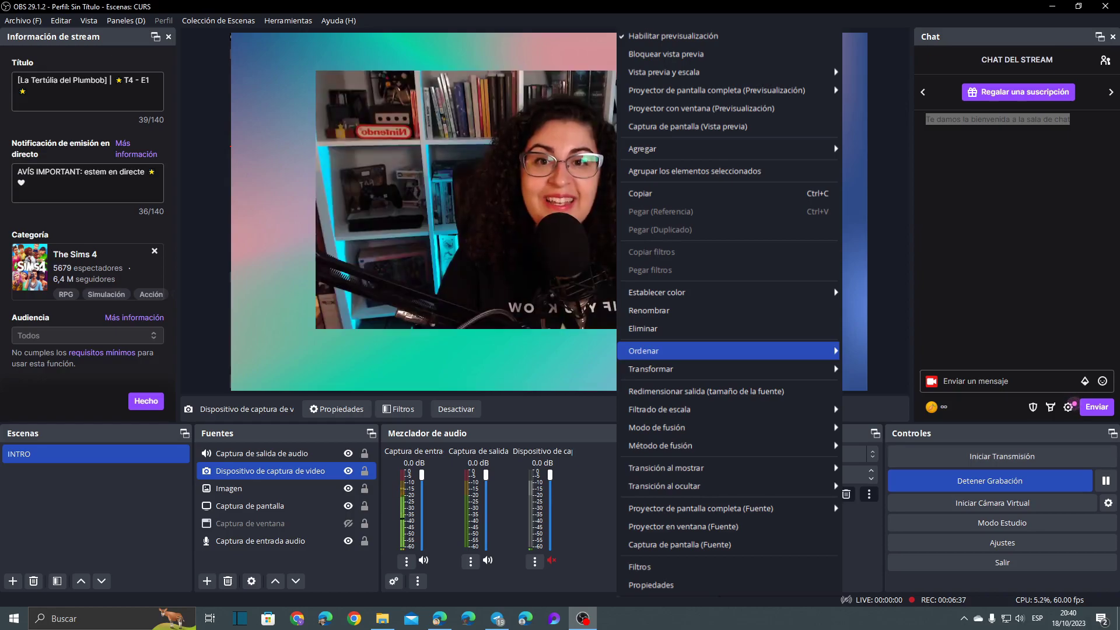
{"action": "key", "text": "Escape"}
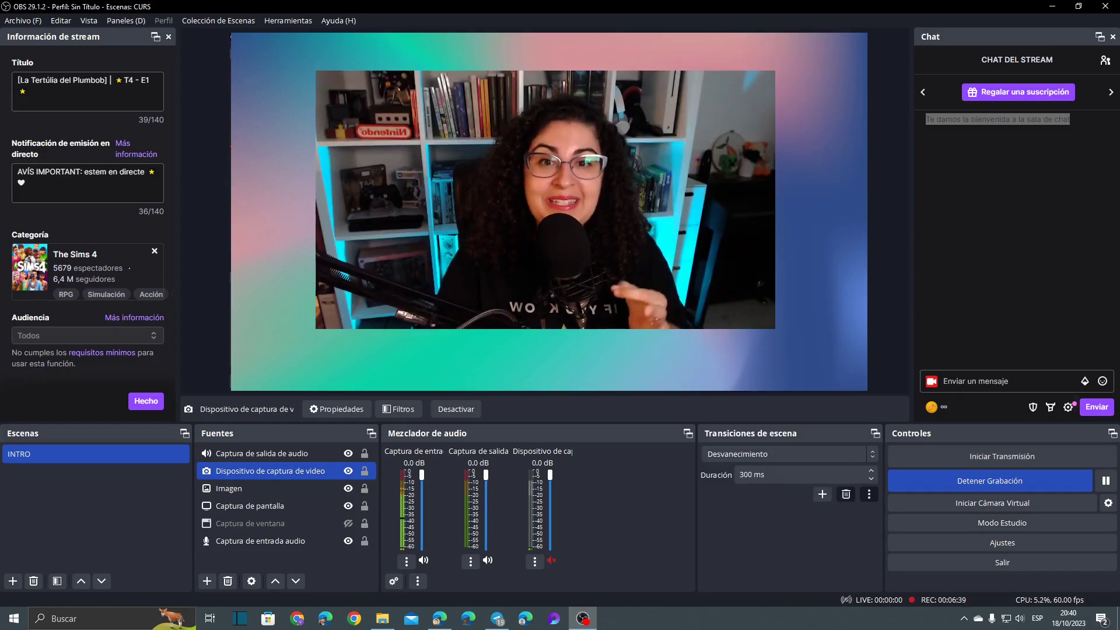